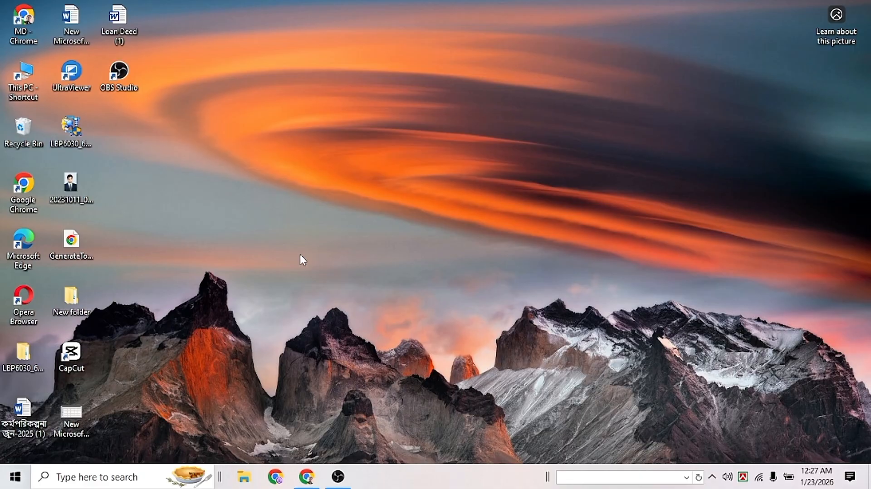
Create a new Microsoft Excel Worksheet file on the desktop and delete it.
right_click(228, 152)
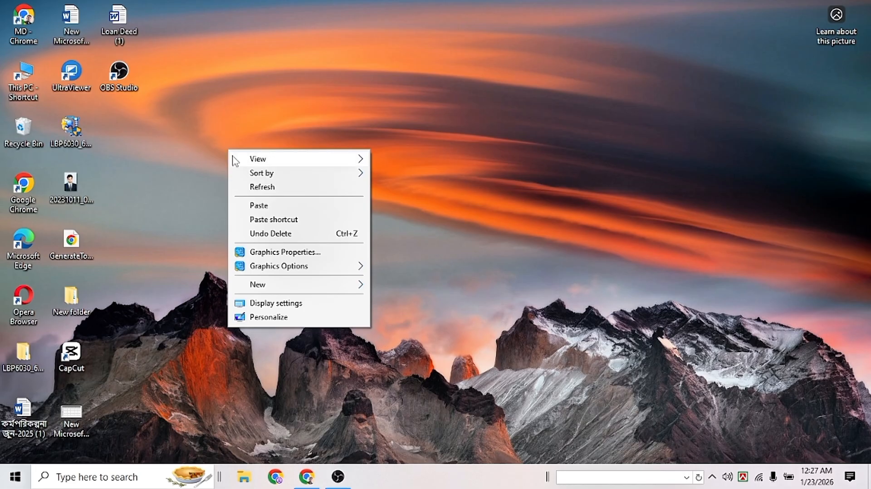
mouse_move(315, 286)
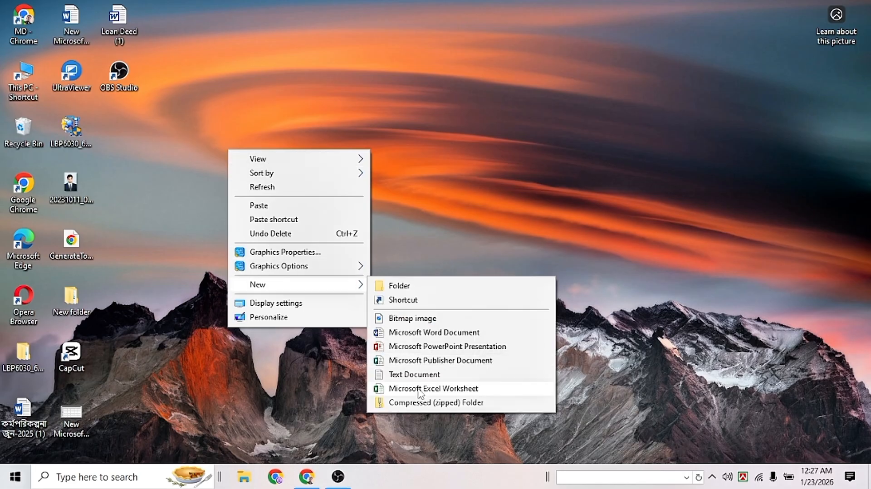
click(431, 388)
key(Return)
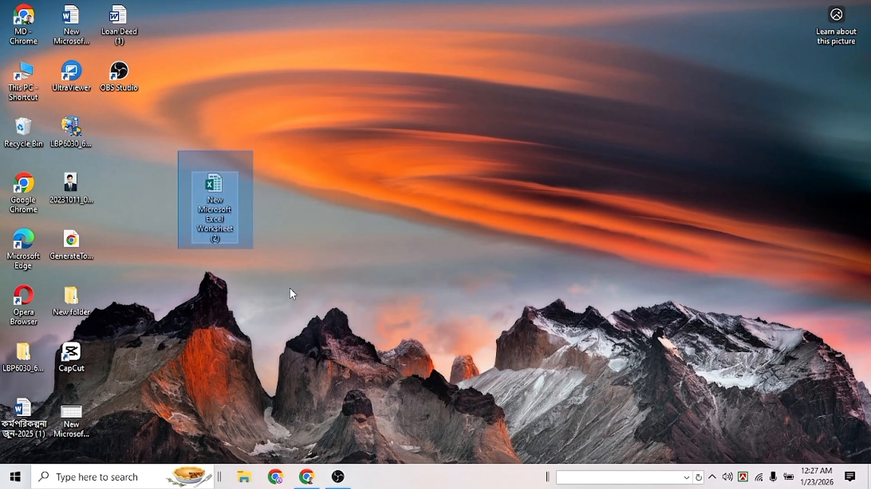
key(Delete)
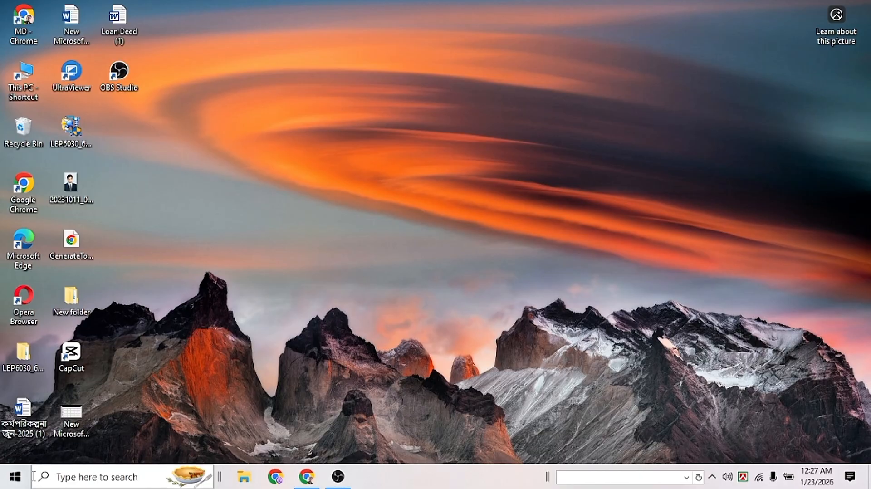
Find and launch Excel 2013, and dismiss the Office activation wizard.
click(99, 478)
text(exc)
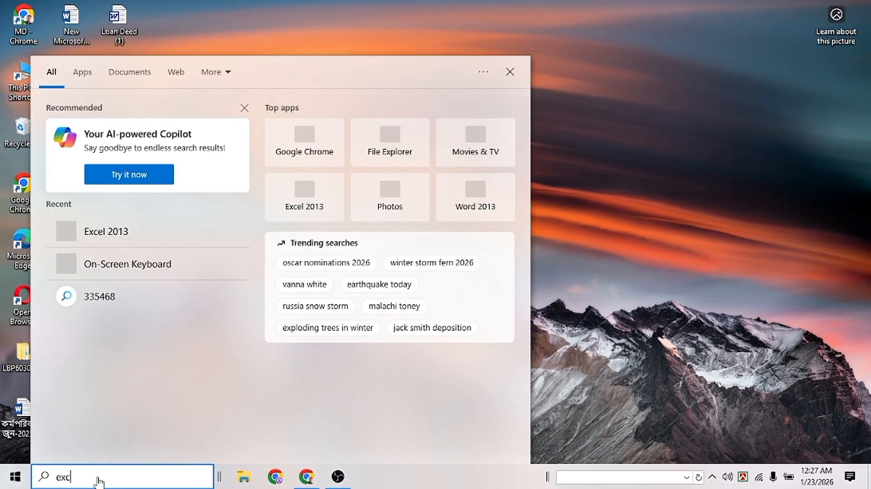
text(elk)
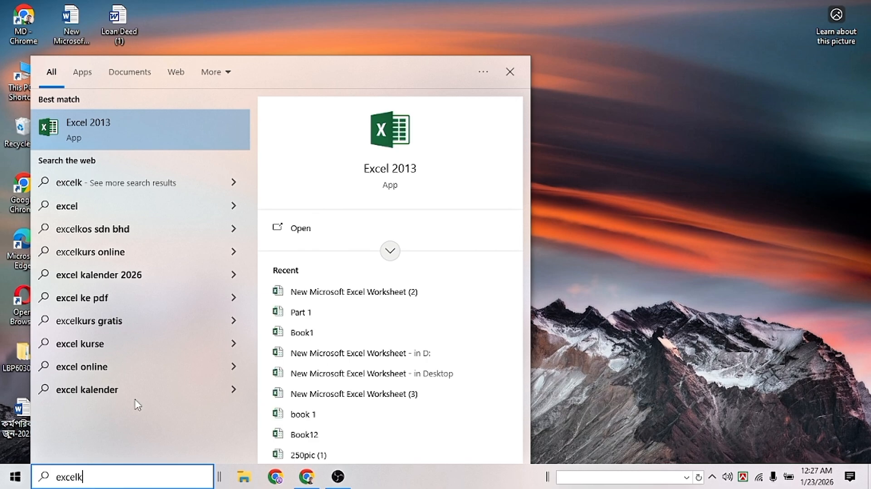
click(103, 130)
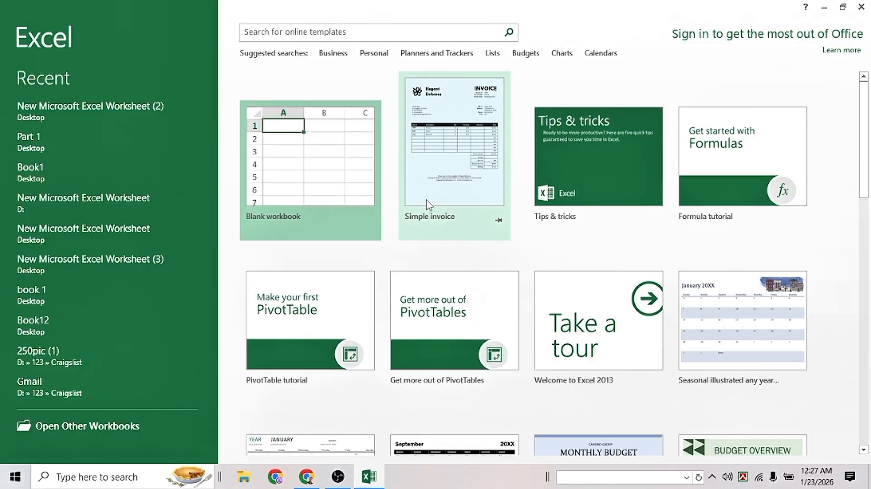
click(552, 361)
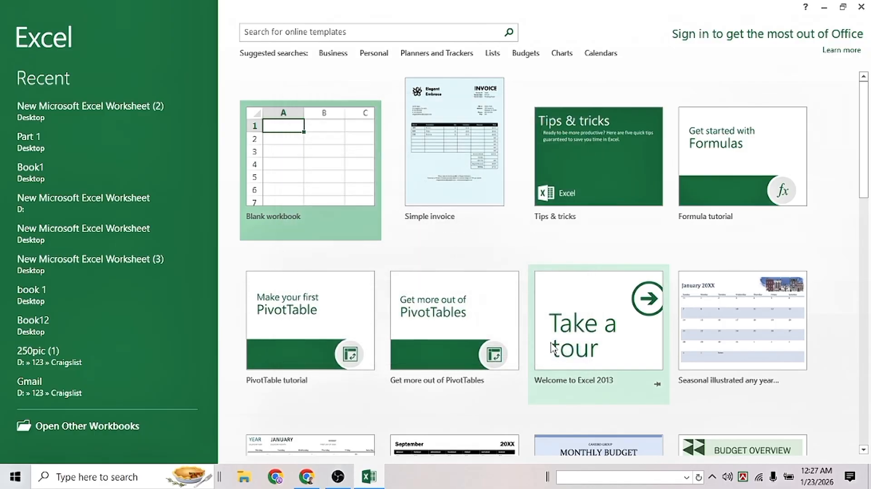
Look through the templates on the start screen and search the online templates for "invoice".
scroll(551, 348, down, 12)
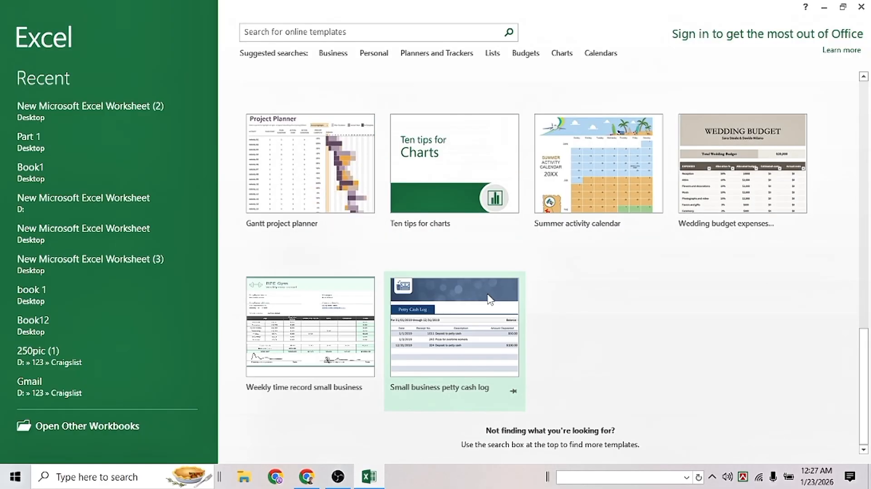
scroll(490, 299, up, 12)
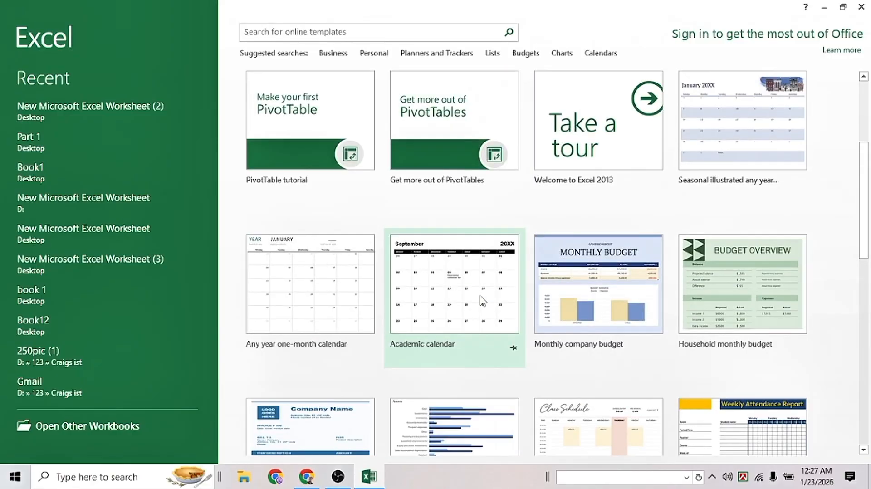
scroll(481, 301, down, 12)
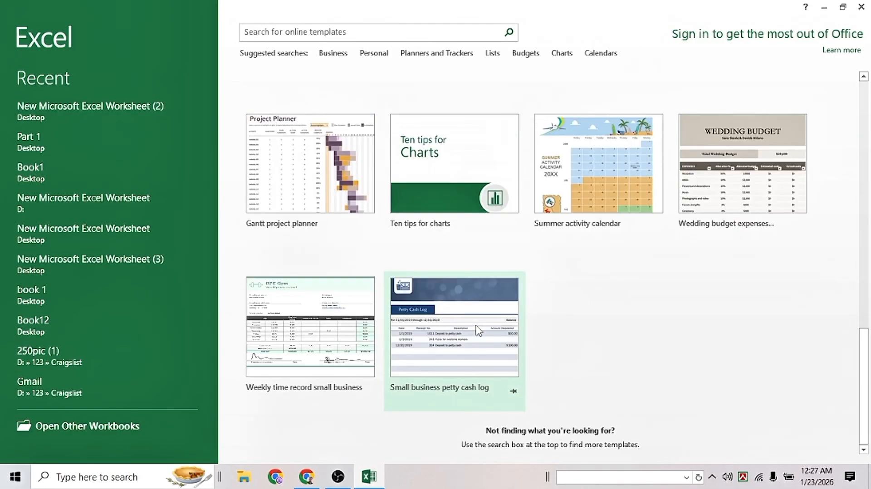
scroll(472, 323, up, 8)
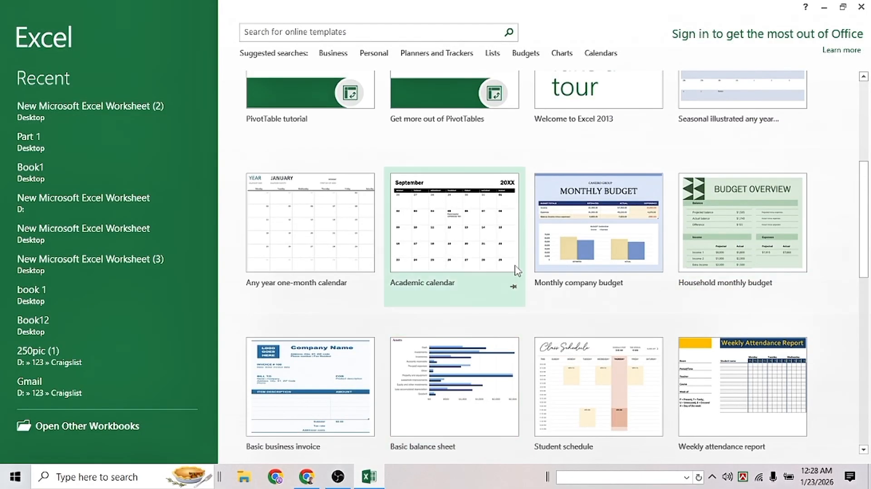
scroll(517, 268, up, 5)
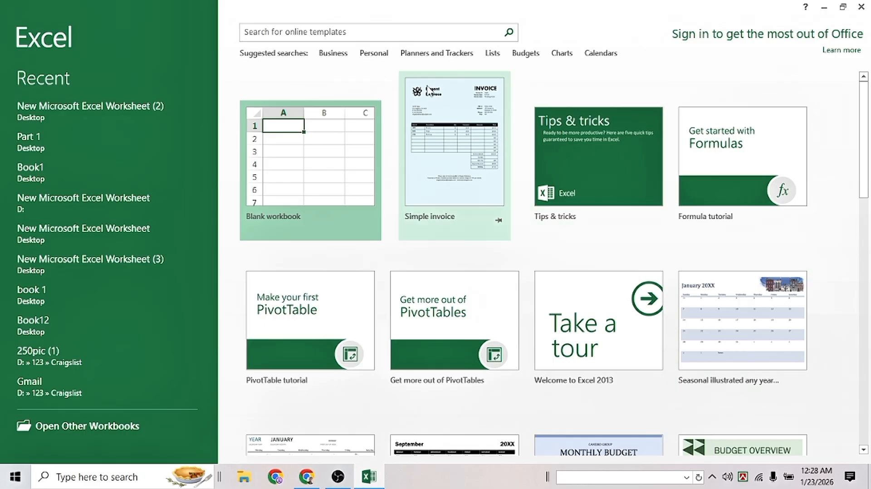
click(403, 32)
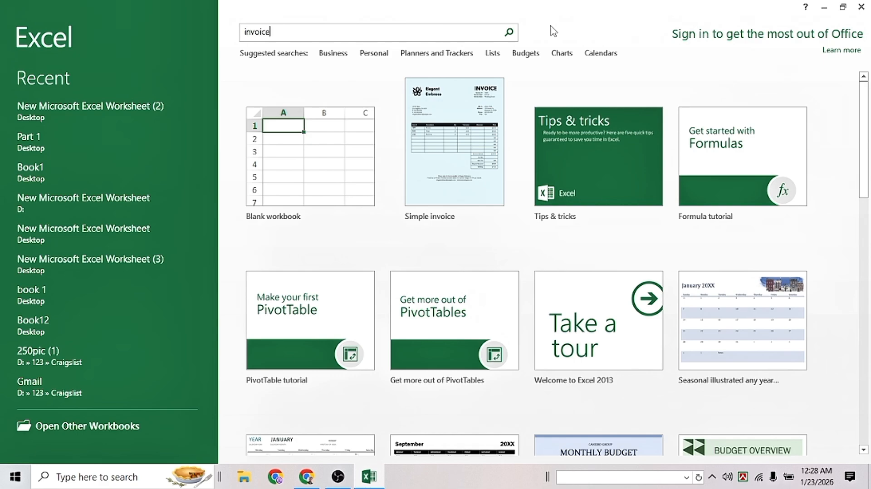
key(Return)
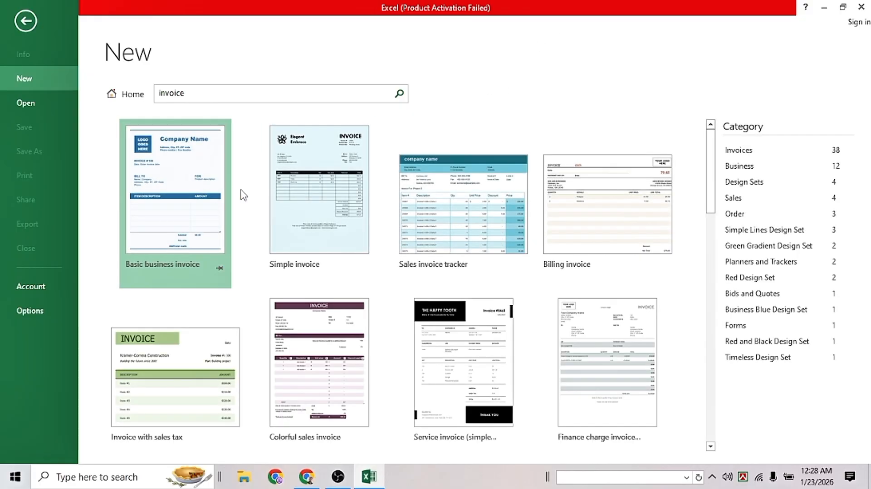
Create a workbook from the Basic business invoice template and hide its document properties and the ribbon commands.
double_click(173, 180)
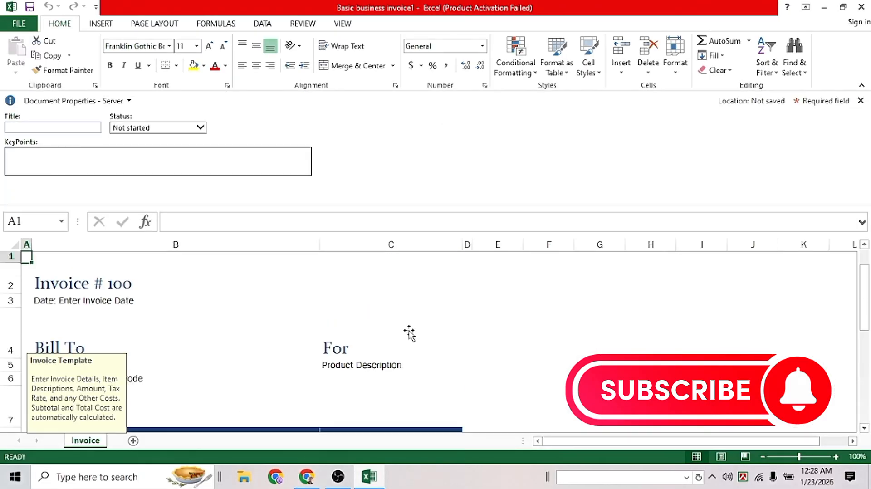
click(861, 100)
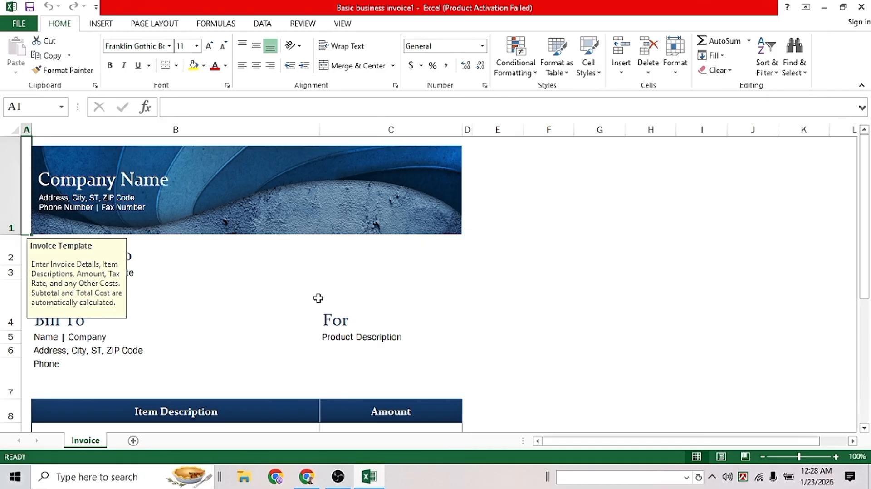
click(862, 87)
Examine the invoice layout from the company header to the contact details, and close the workbook.
scroll(429, 226, down, 4)
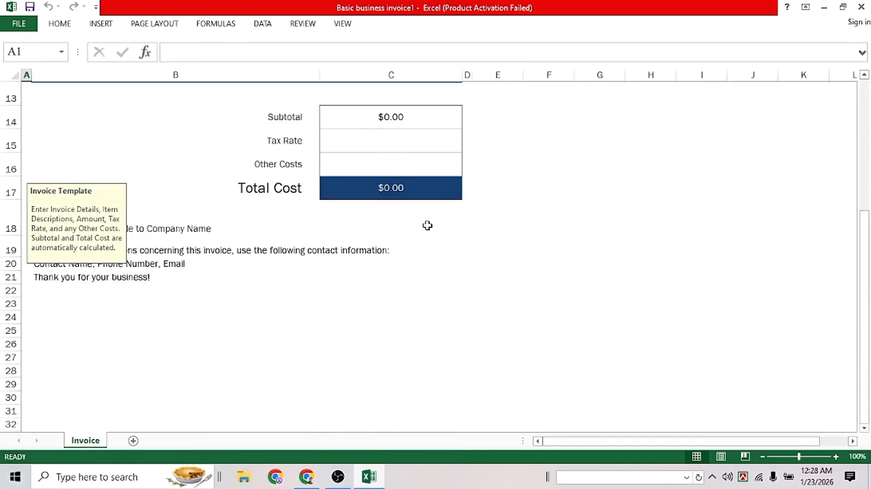
scroll(428, 226, up, 4)
click(393, 254)
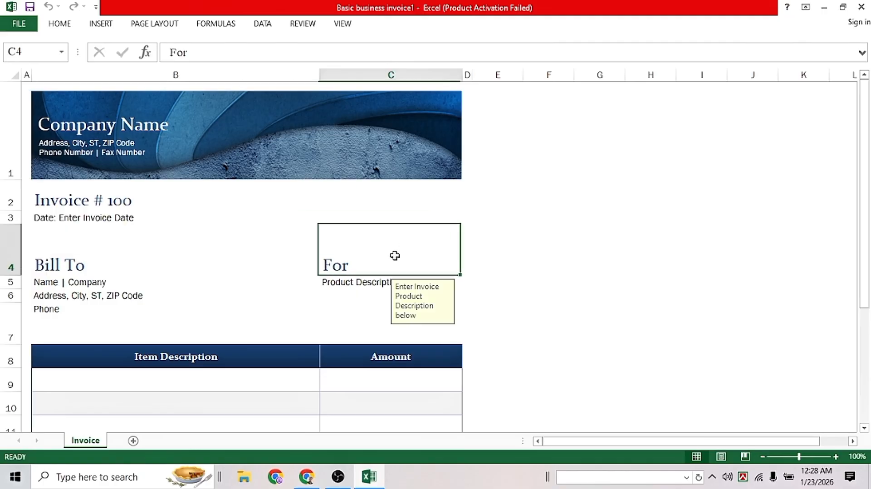
scroll(395, 255, down, 1)
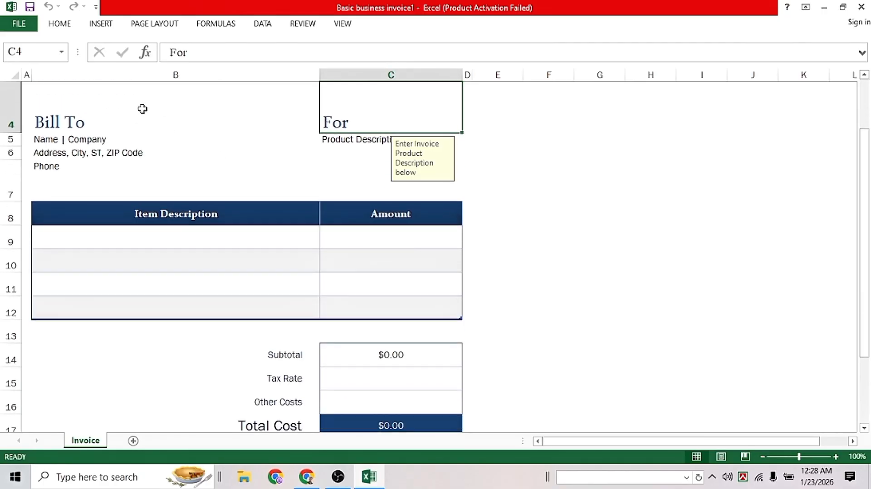
scroll(142, 109, up, 1)
scroll(163, 130, down, 6)
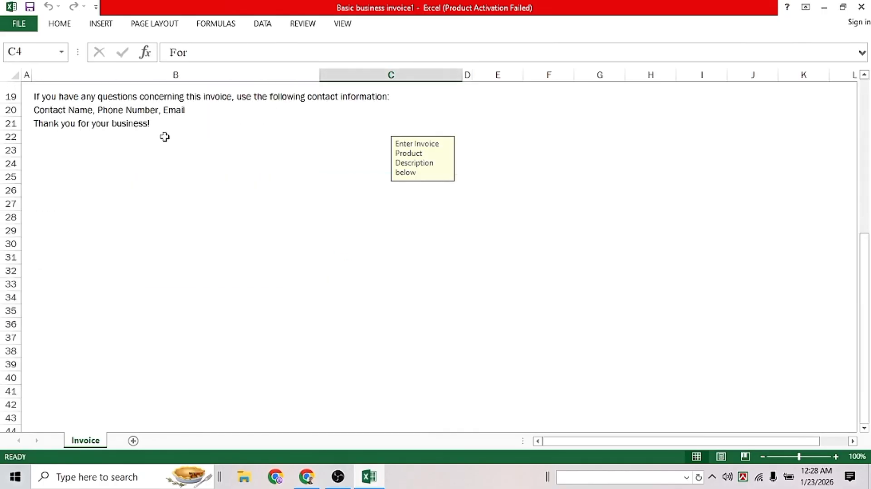
scroll(163, 134, up, 5)
scroll(163, 136, up, 1)
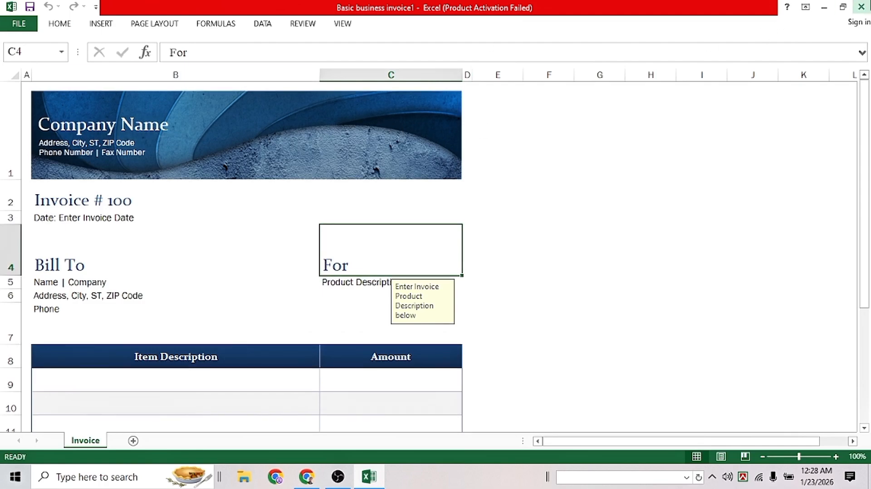
click(861, 7)
click(435, 253)
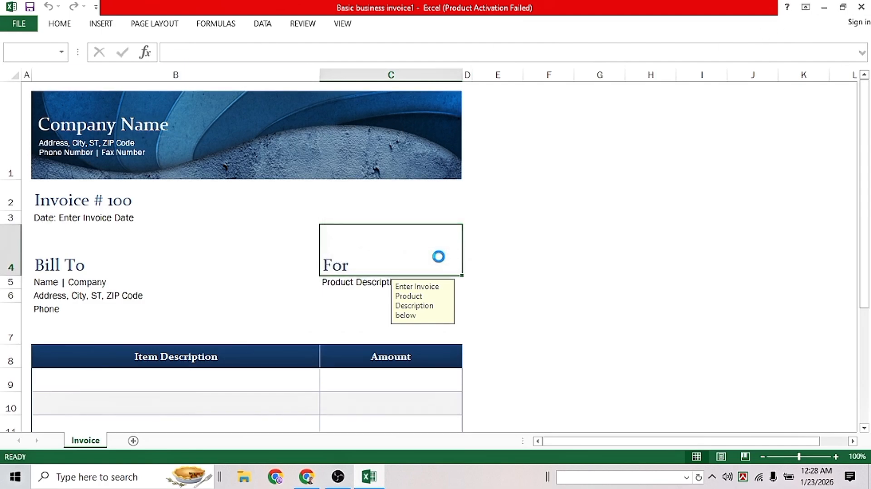
Launch Excel 2013 again, dismiss the activation wizard and create a blank workbook.
click(127, 474)
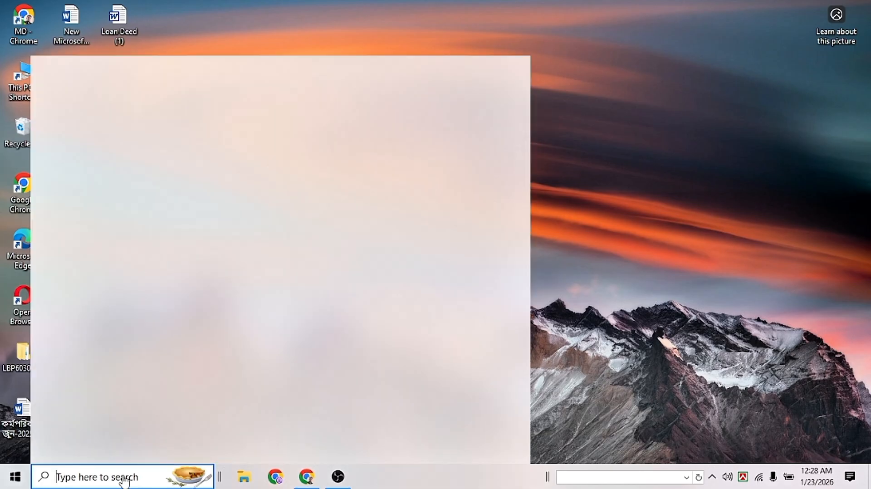
text(excel)
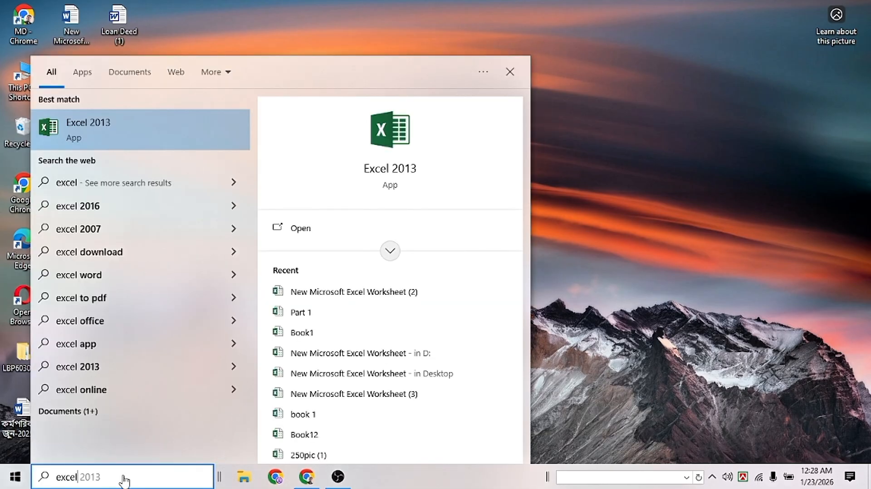
key(Return)
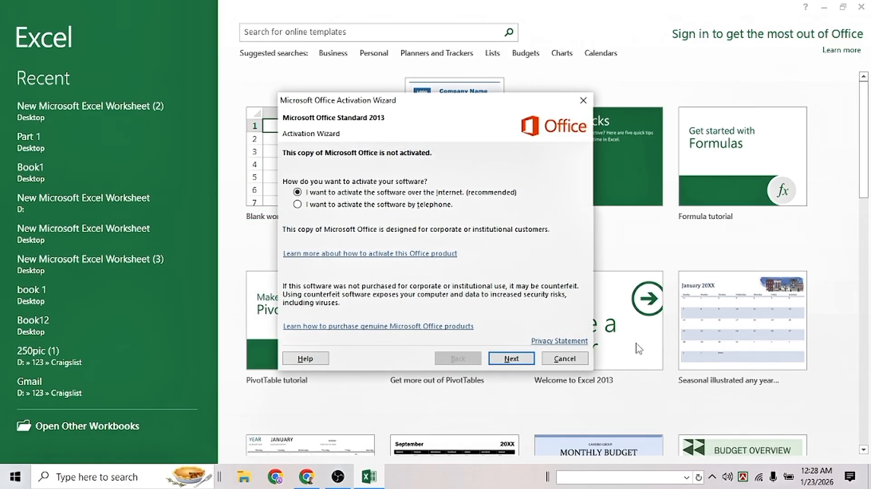
click(562, 358)
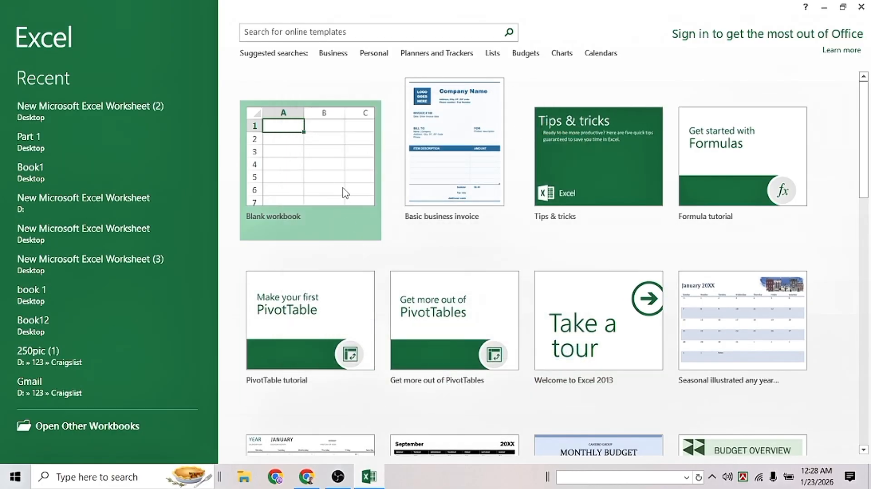
click(308, 171)
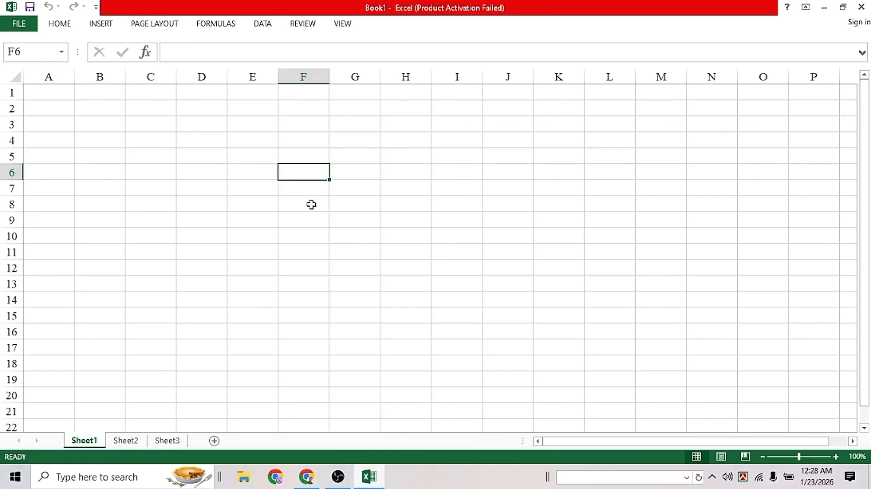
Show the Home commands and keep the ribbon permanently expanded above the blank sheet.
scroll(309, 211, down, 2)
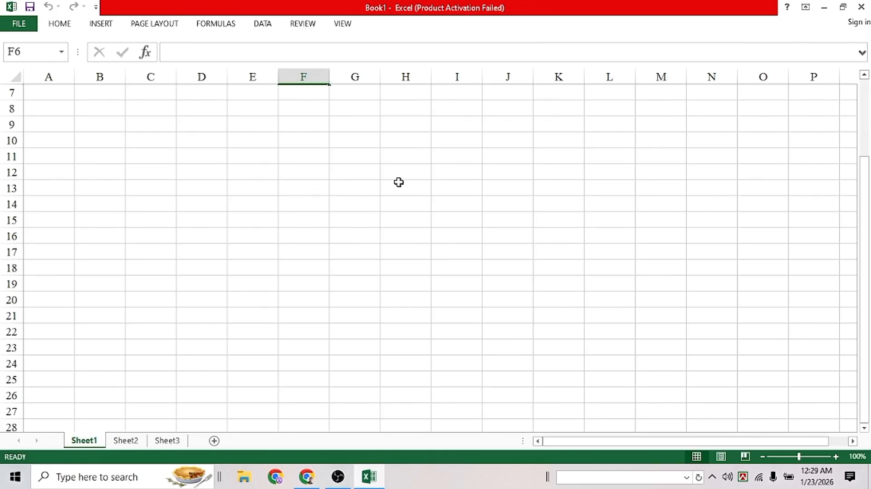
scroll(424, 180, down, 1)
scroll(451, 179, up, 3)
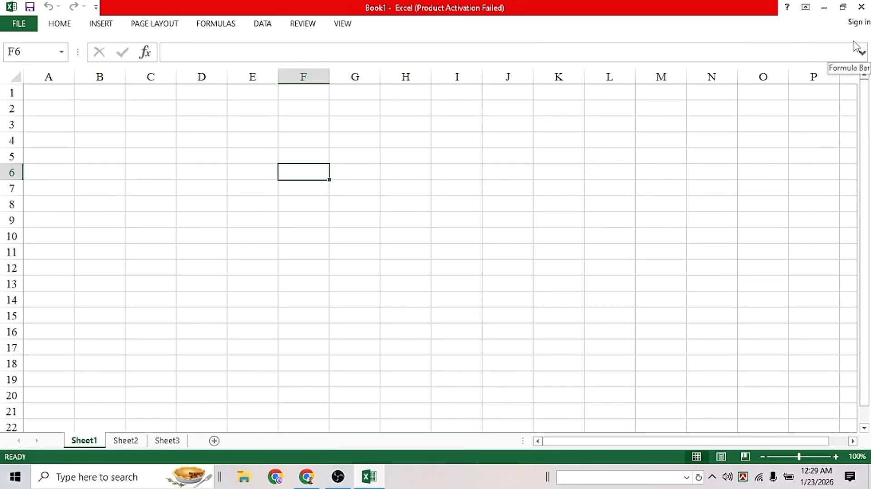
click(61, 25)
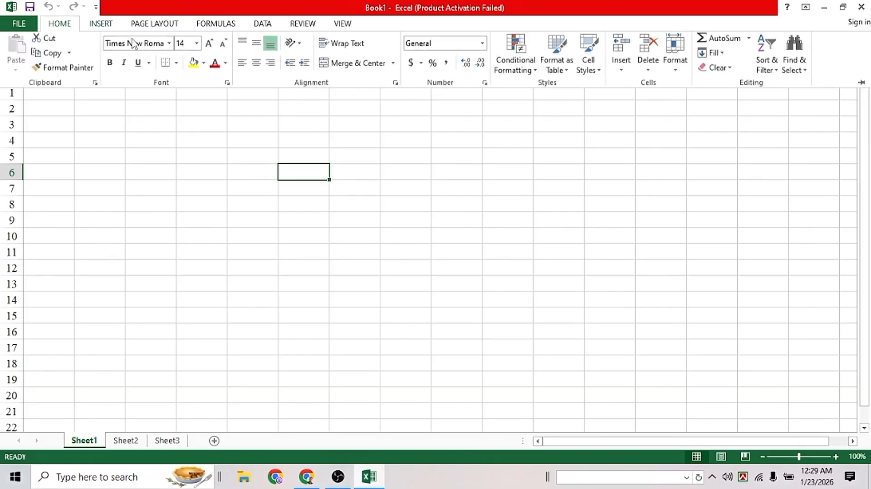
click(861, 85)
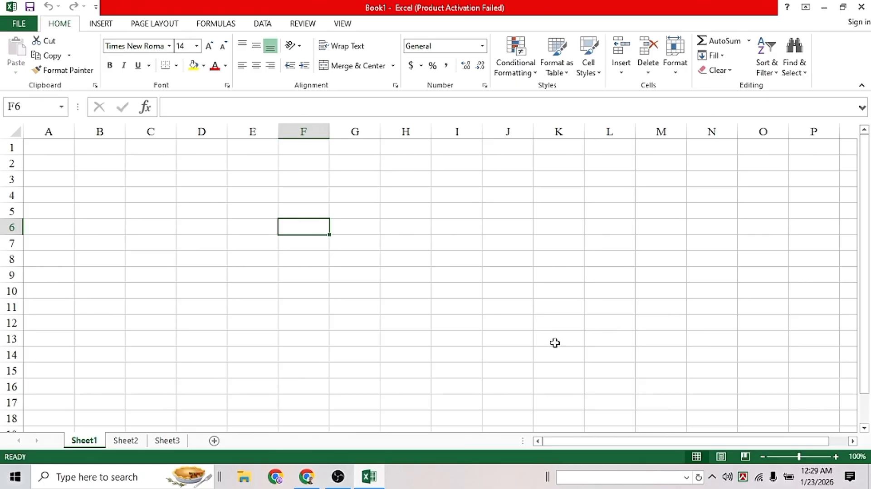
Select cells J10 and C7 on Sheet1, and view Sheet2 and Sheet3.
click(519, 293)
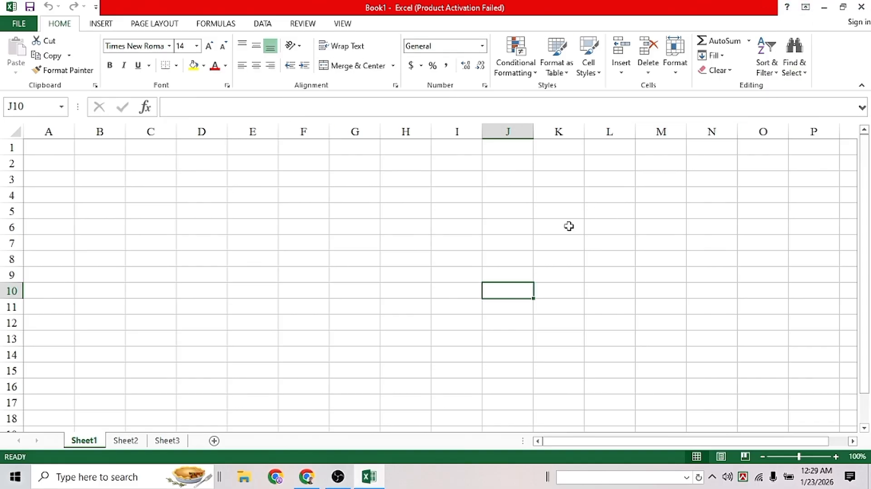
click(174, 239)
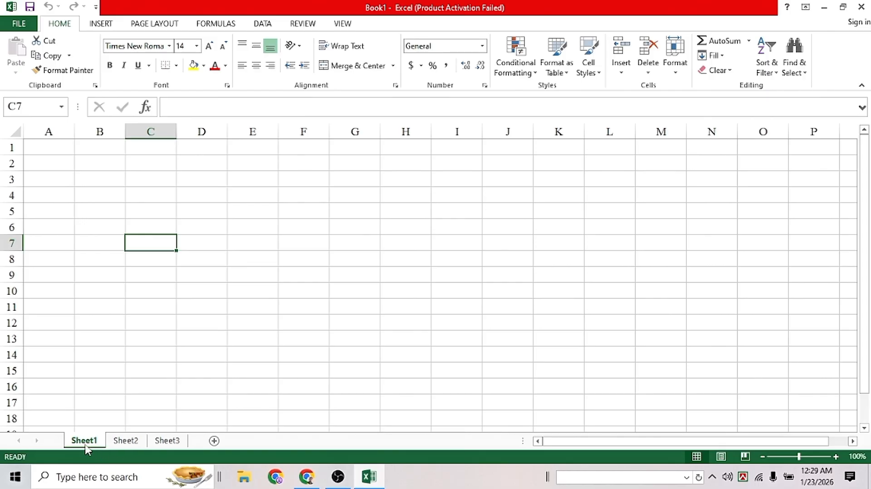
click(126, 443)
click(162, 442)
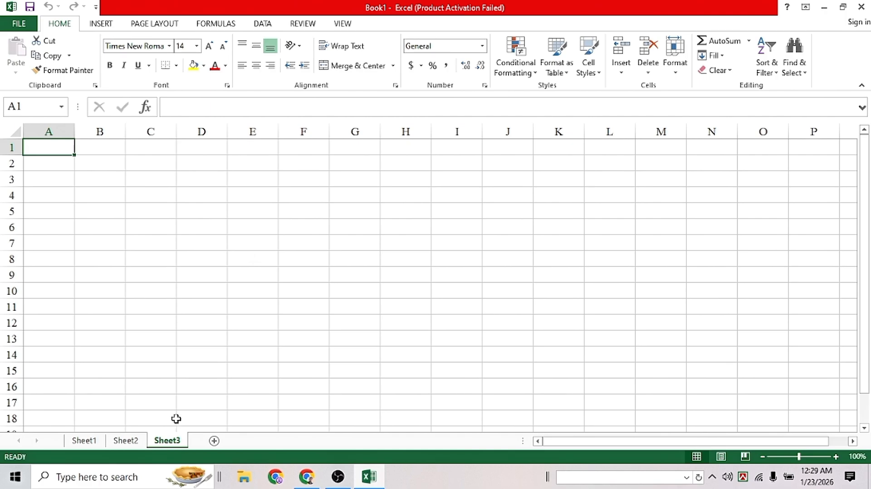
Add eleven new blank sheets after Sheet3.
click(214, 441)
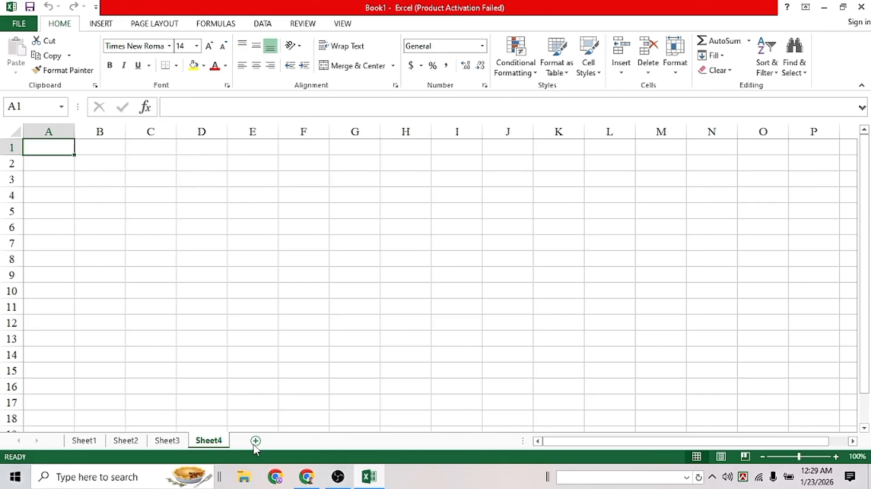
click(255, 442)
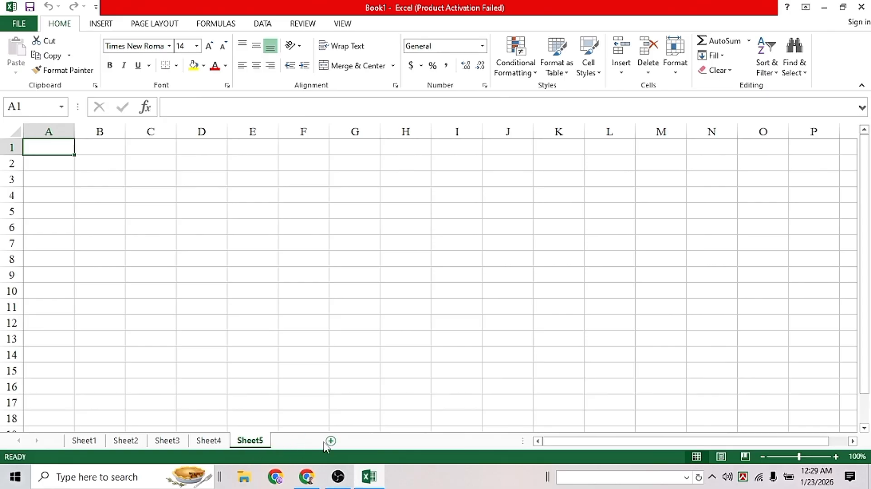
click(330, 442)
click(371, 443)
click(381, 442)
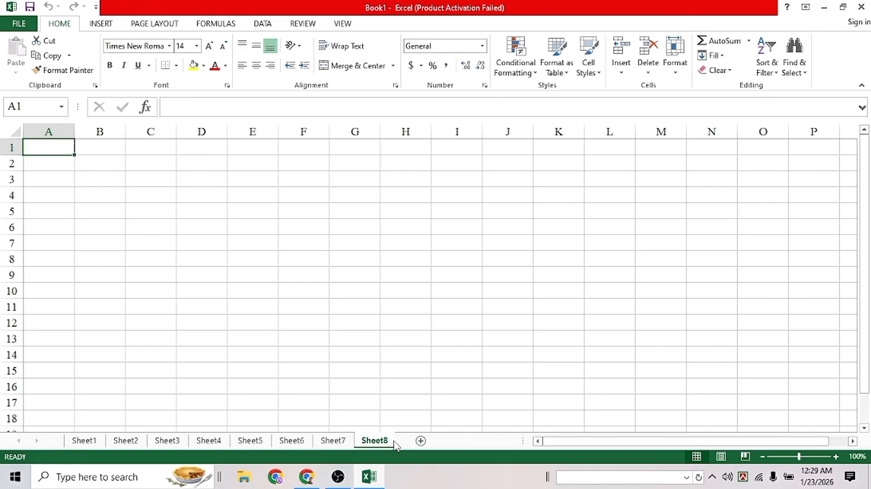
click(421, 442)
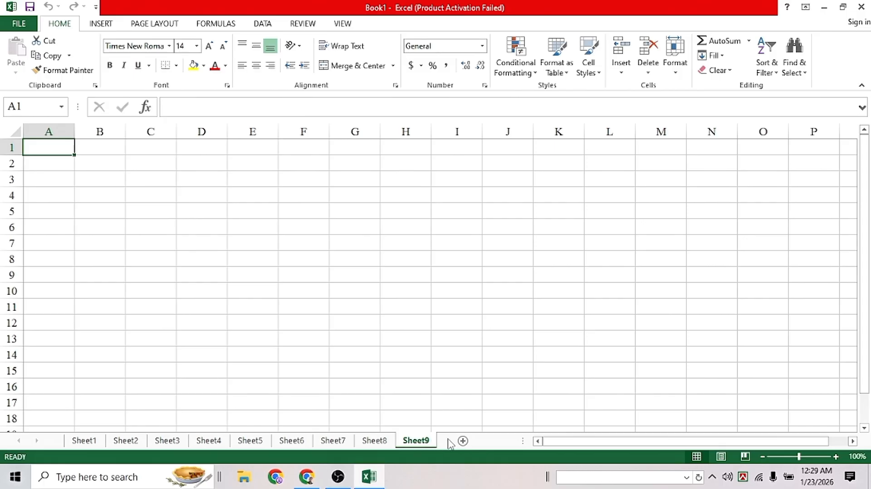
click(461, 442)
click(467, 443)
click(475, 442)
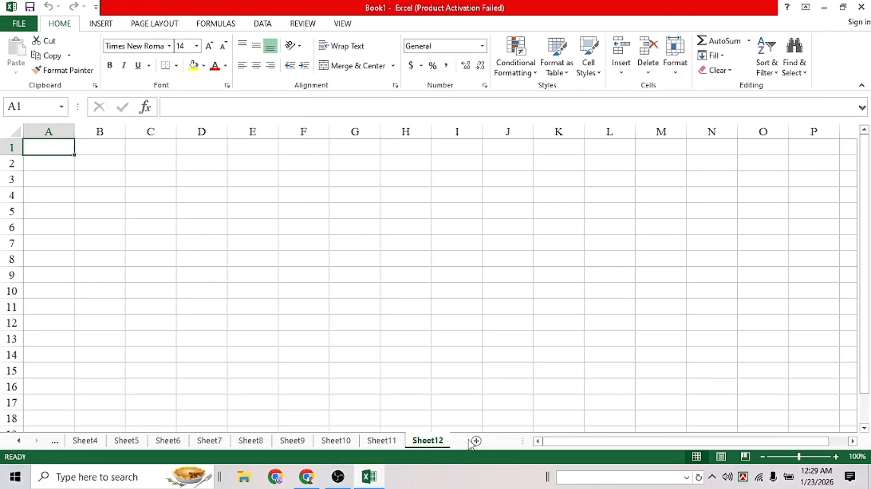
click(475, 442)
click(475, 441)
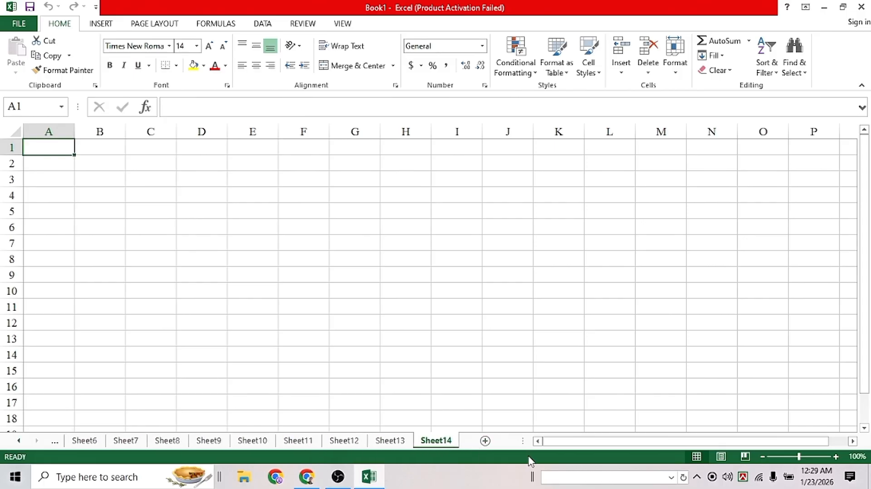
Bring the first sheet tabs back into view while staying on Sheet14, and select its cell C14.
click(25, 441)
click(25, 441)
click(25, 441)
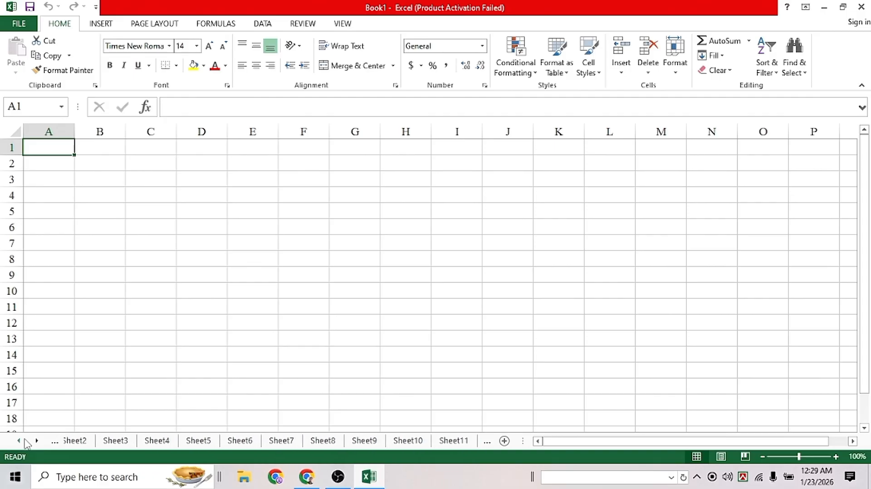
click(25, 441)
click(26, 441)
click(171, 350)
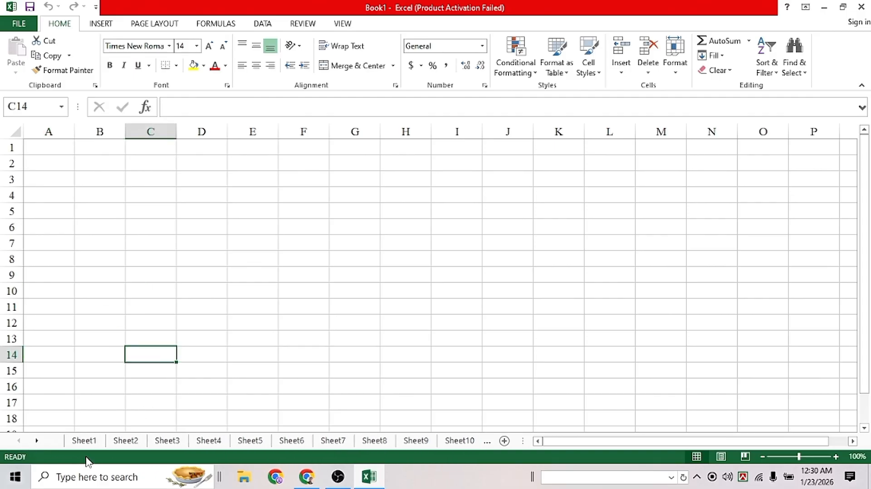
Group Sheet1 through Sheet8 with the active Sheet14 and delete them together.
click(87, 441)
ctrl+click(118, 442)
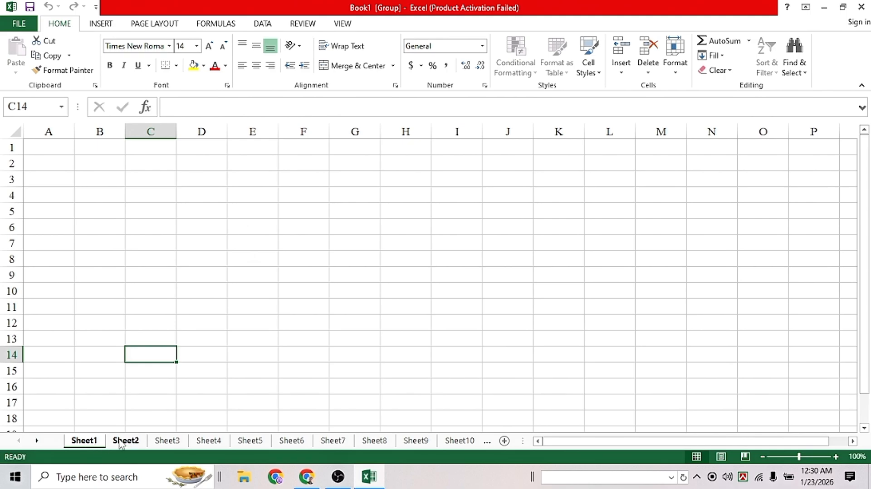
ctrl+click(172, 443)
ctrl+click(250, 443)
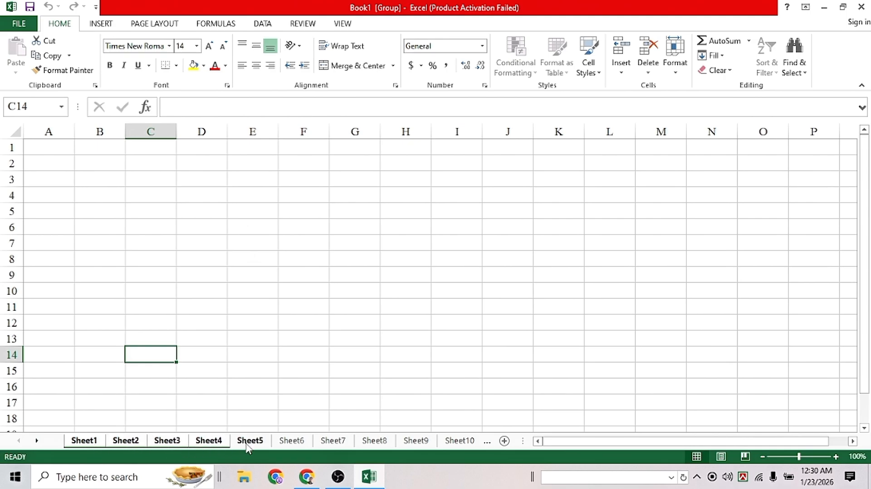
ctrl+click(292, 442)
ctrl+click(333, 444)
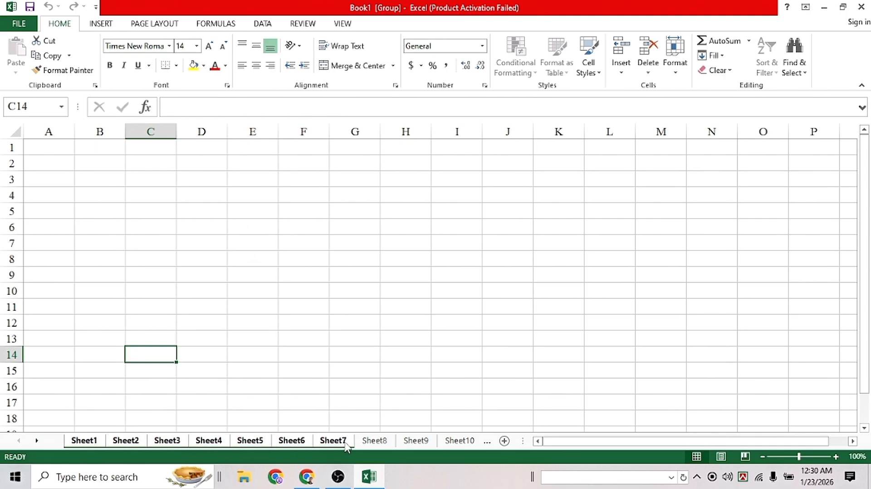
ctrl+click(374, 443)
right_click(251, 444)
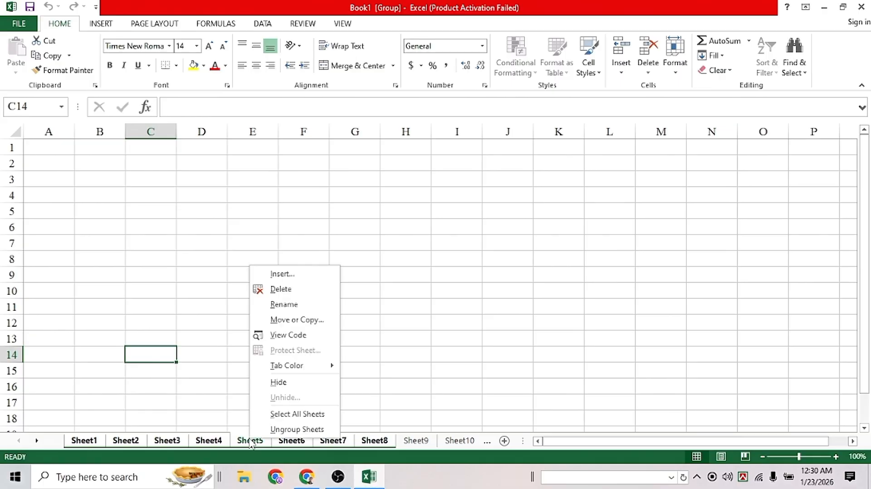
click(282, 289)
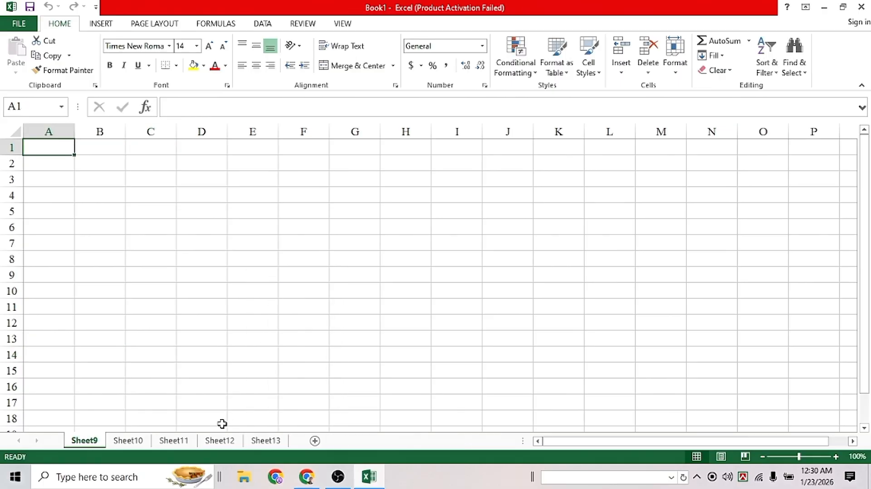
Delete Sheet9 and Sheet10 one at a time, and select cell B14 on Sheet11.
right_click(91, 443)
click(158, 310)
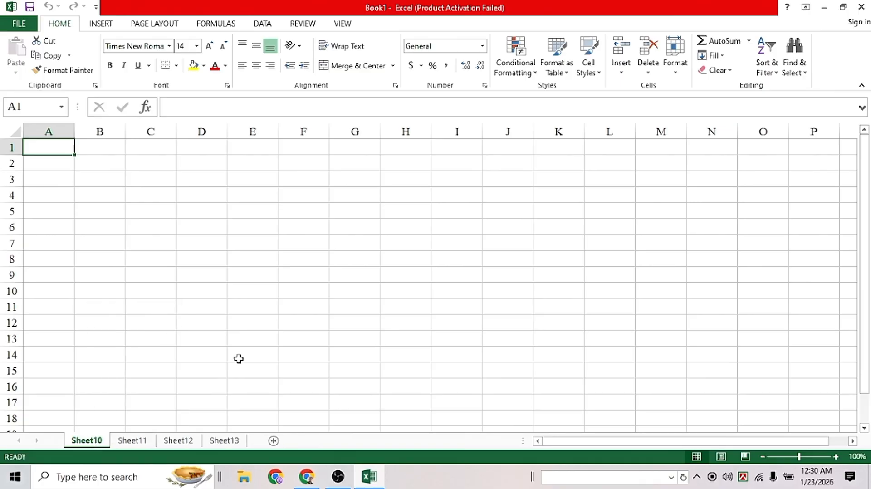
right_click(89, 443)
click(142, 311)
click(114, 357)
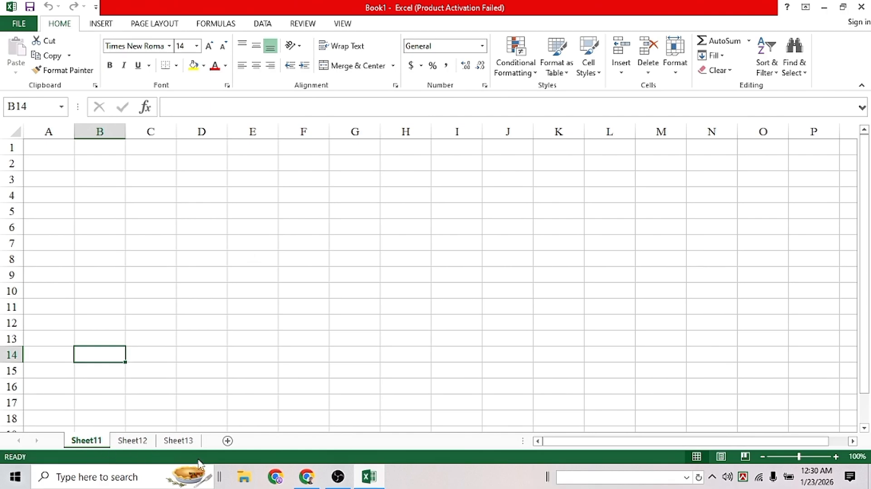
click(128, 384)
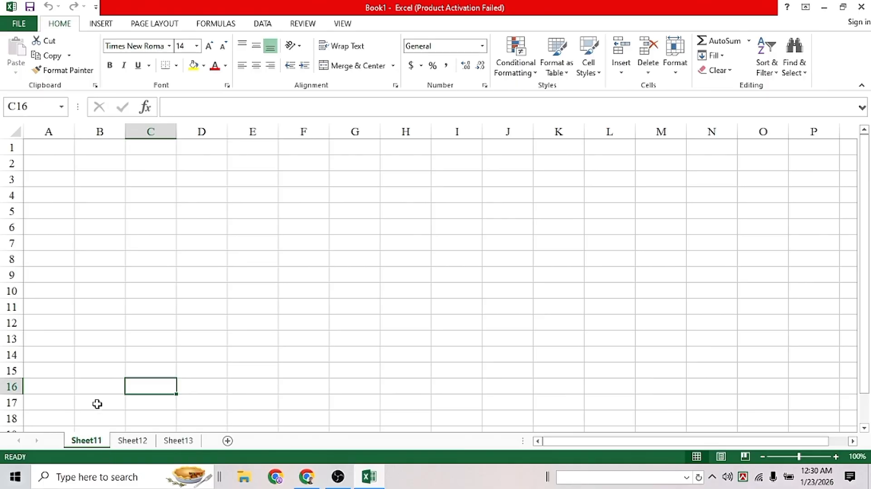
click(100, 358)
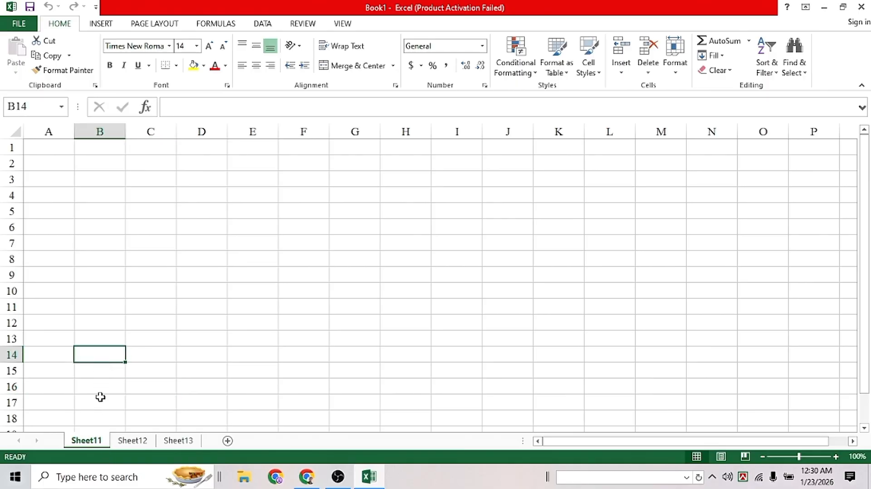
Rename Sheet11 and Sheet12, giving each a different person's first name.
right_click(85, 443)
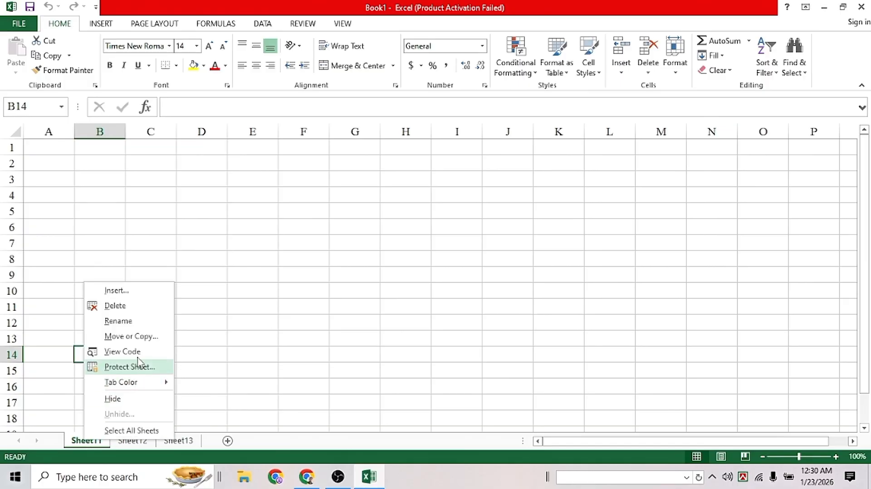
click(119, 321)
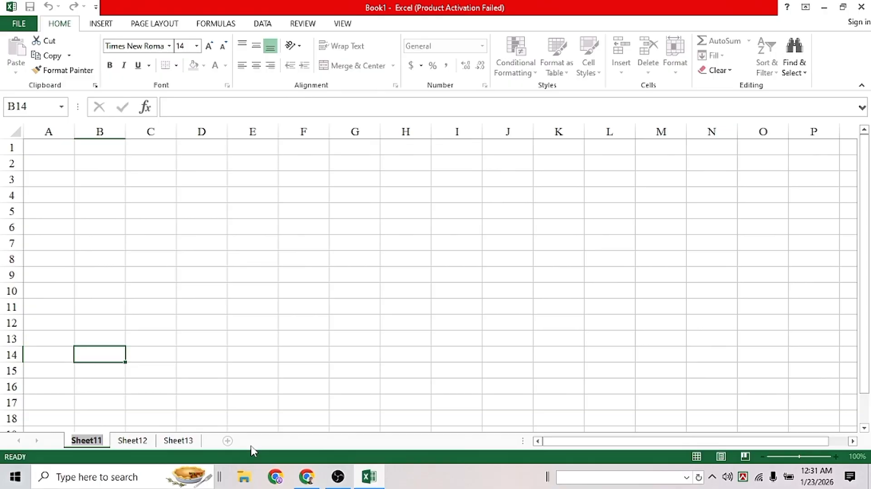
text(Rasel)
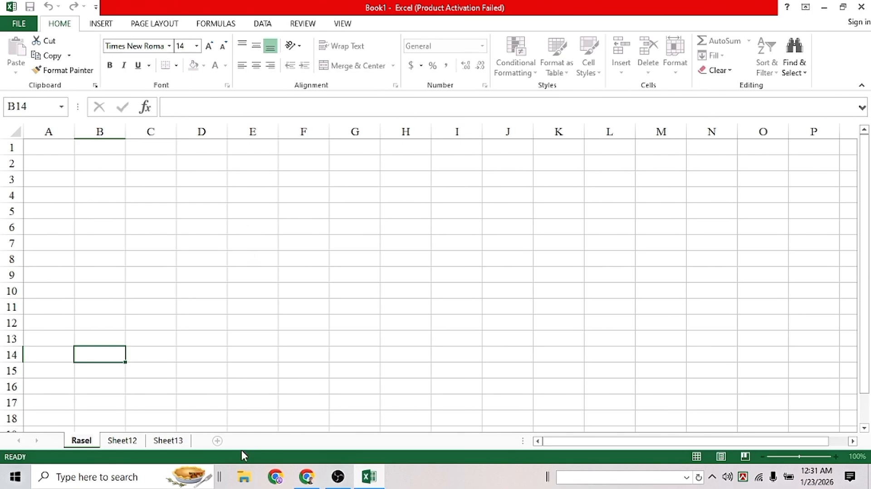
right_click(119, 441)
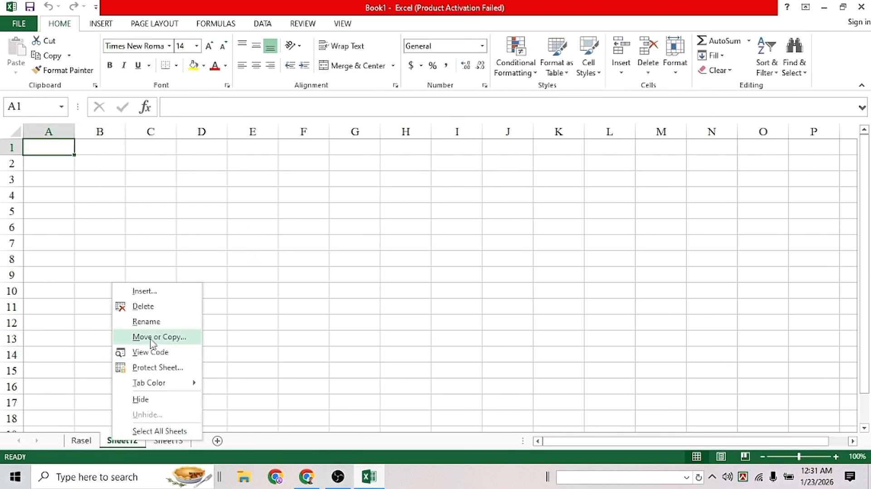
click(149, 322)
text(Sajib)
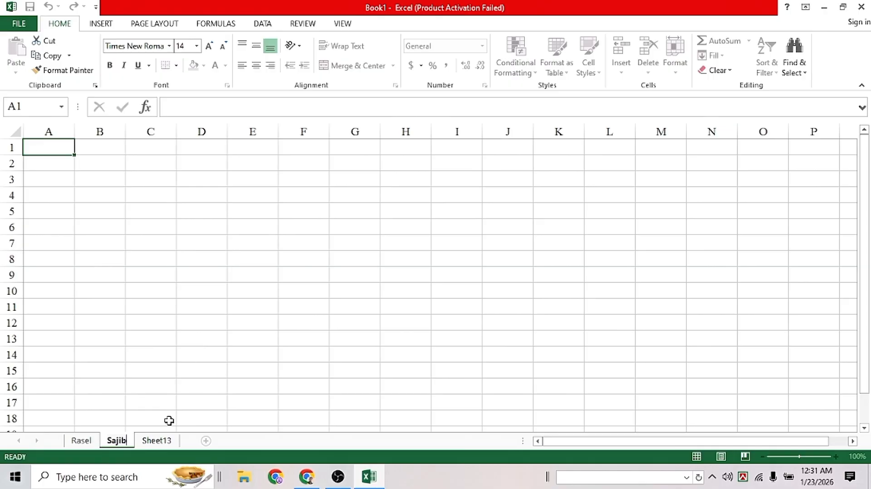
Rename Sheet13 with a third person's first name, and select cell B12 on it.
right_click(166, 440)
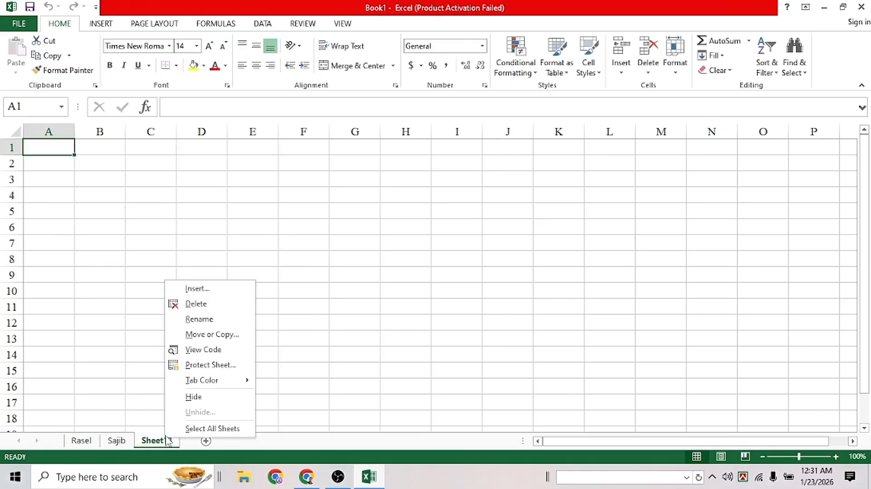
click(208, 320)
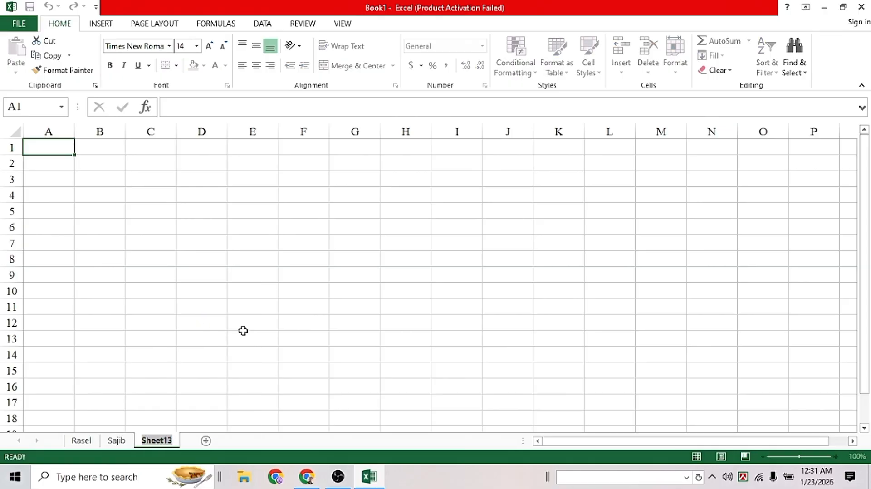
text(Sohel)
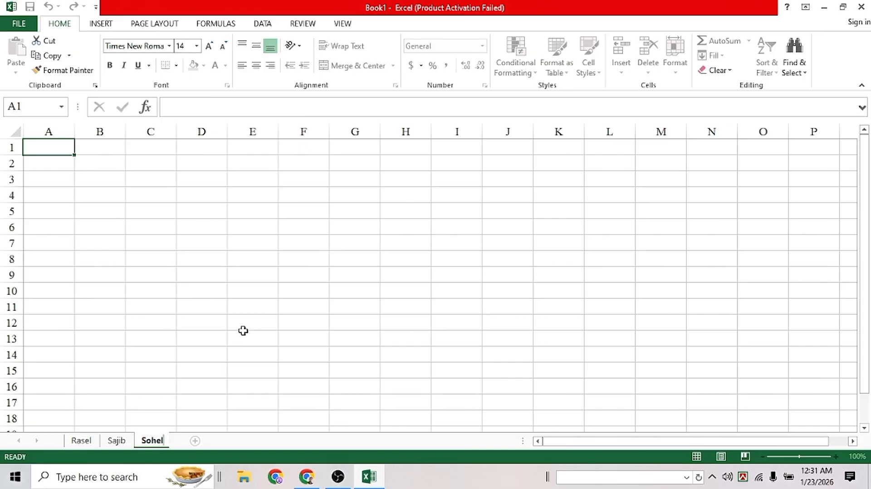
click(228, 289)
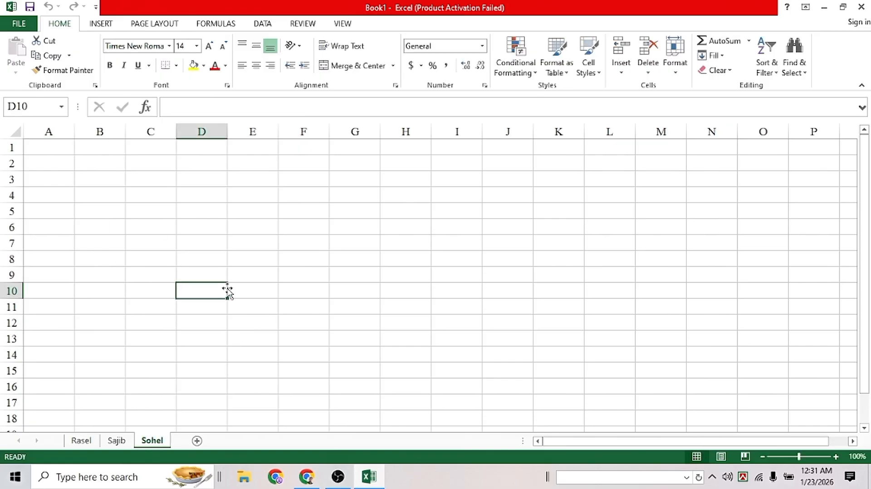
click(119, 329)
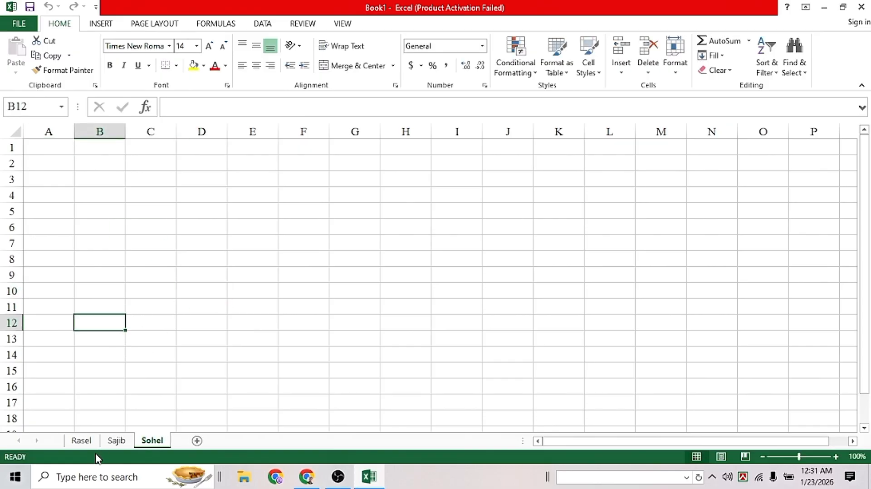
View the three renamed sheets in turn, from the first to the last.
click(85, 442)
click(116, 442)
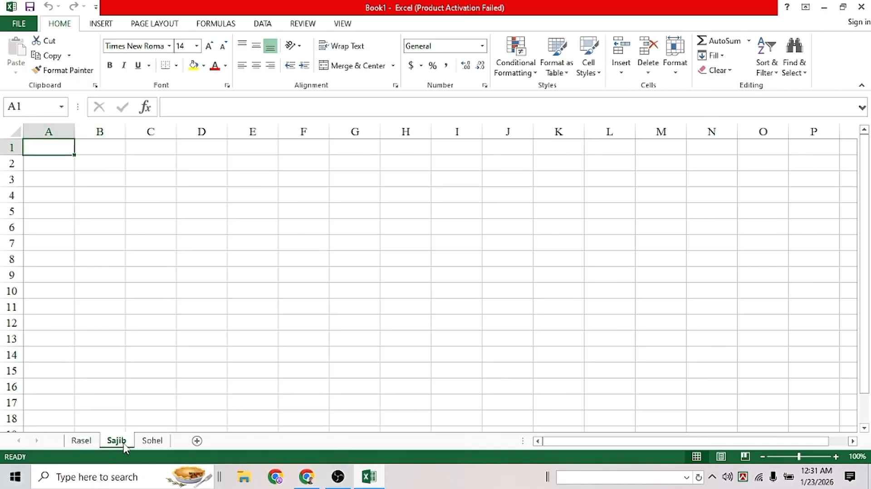
click(153, 442)
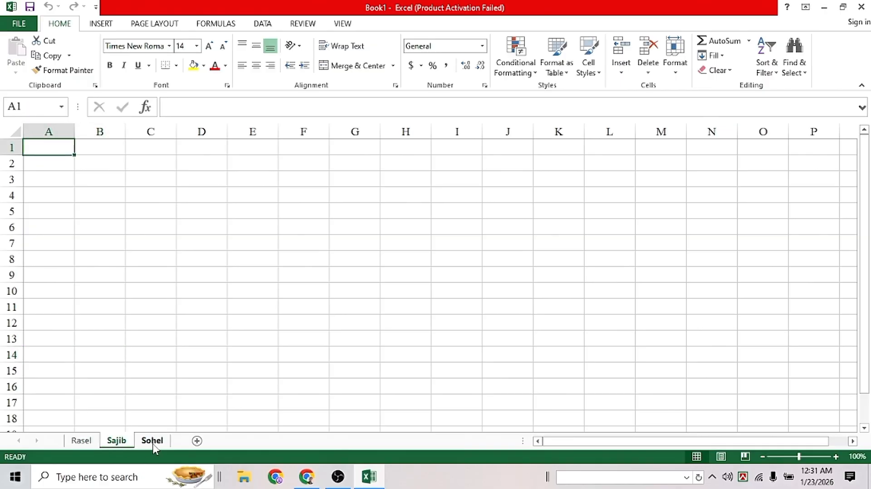
Set the tab color of the first sheet to the standard Light Blue.
click(82, 443)
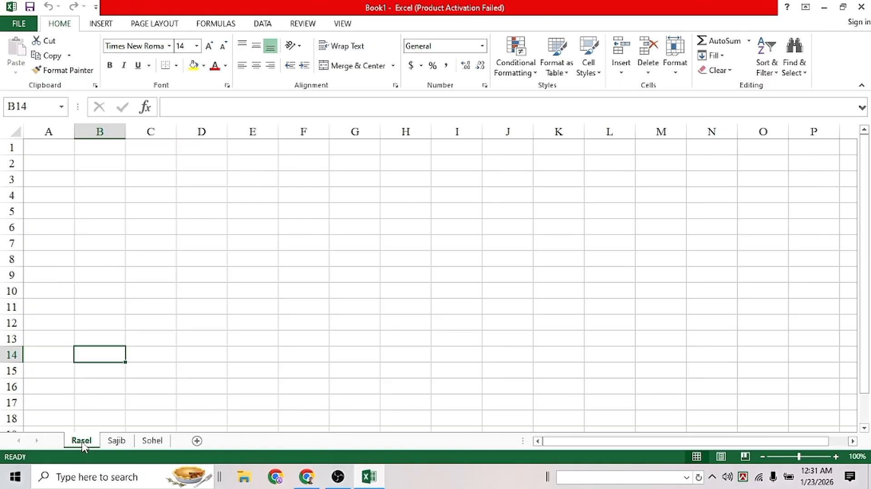
right_click(83, 446)
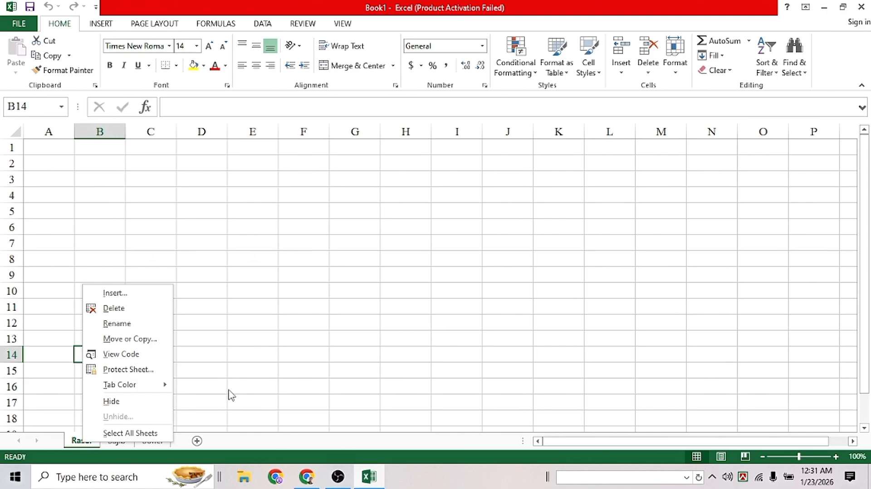
key(Escape)
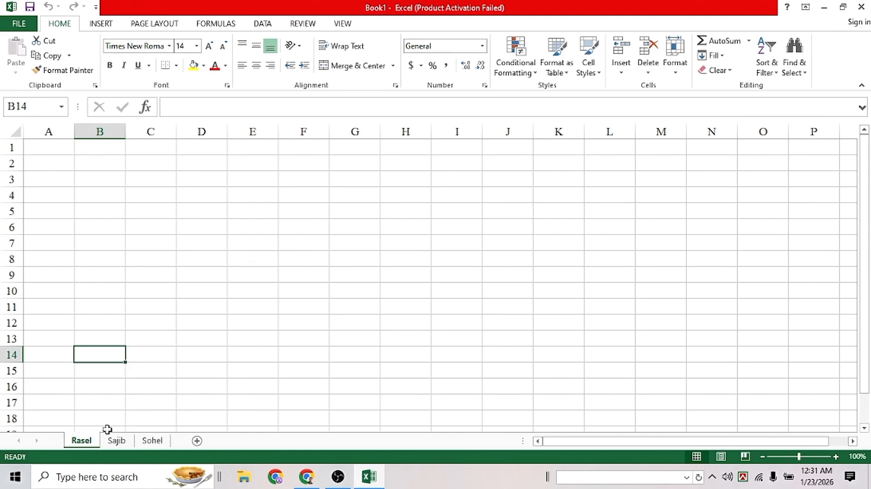
right_click(82, 446)
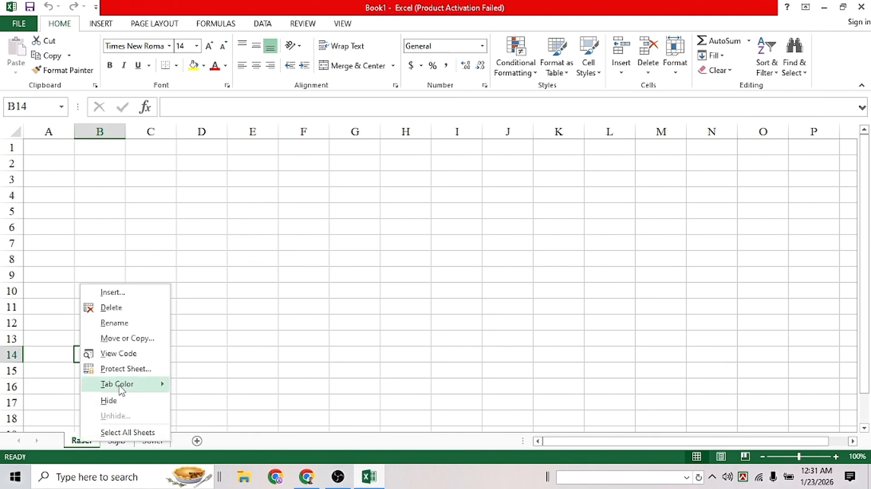
mouse_move(119, 386)
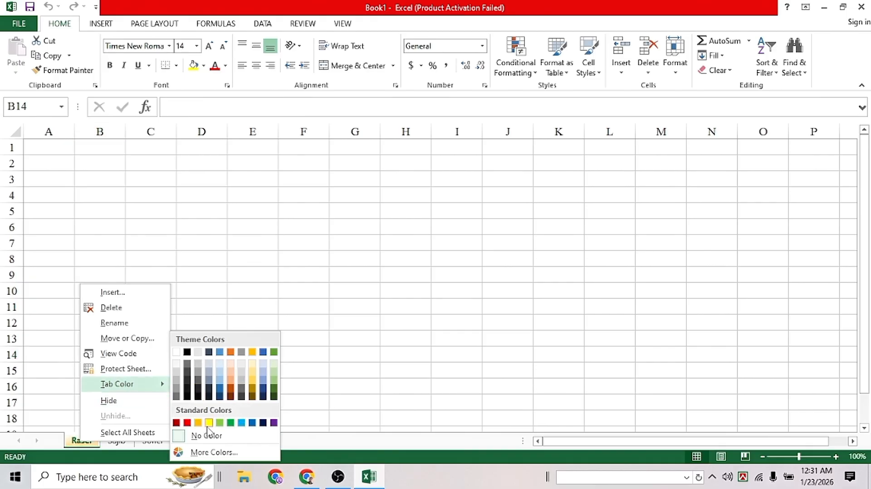
click(241, 423)
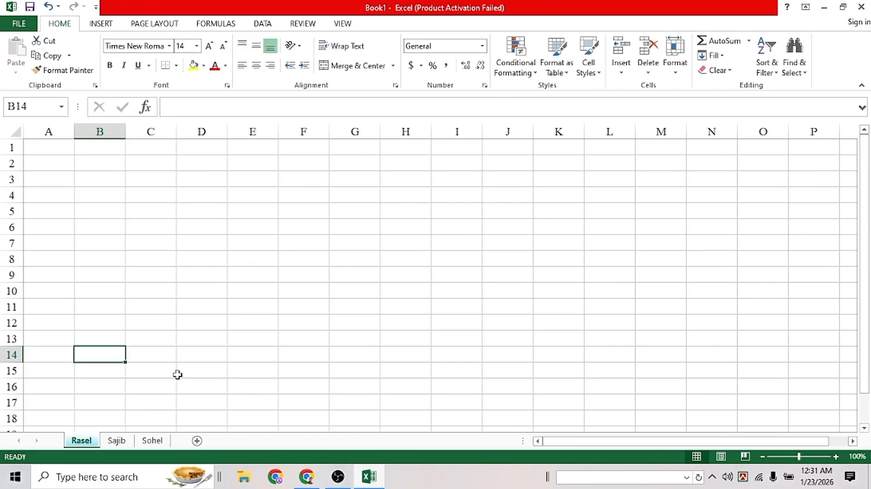
Set the second sheet's tab color to the darkest shade of the green theme color.
click(116, 440)
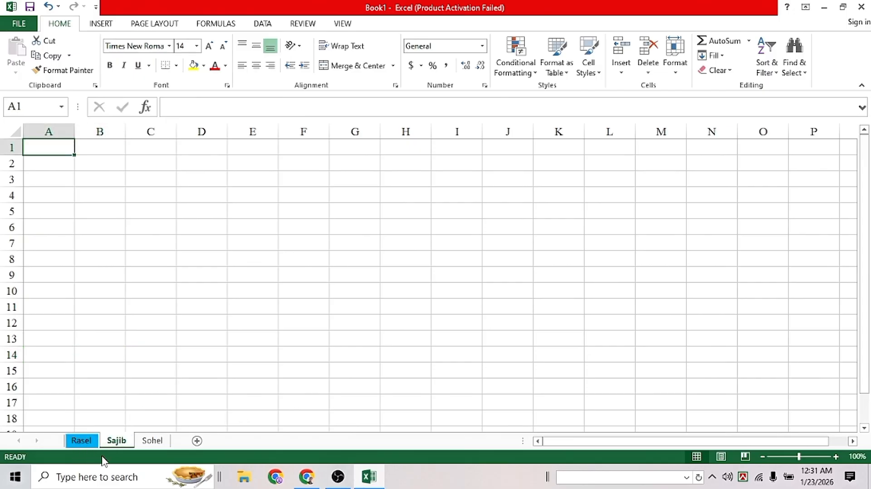
right_click(113, 441)
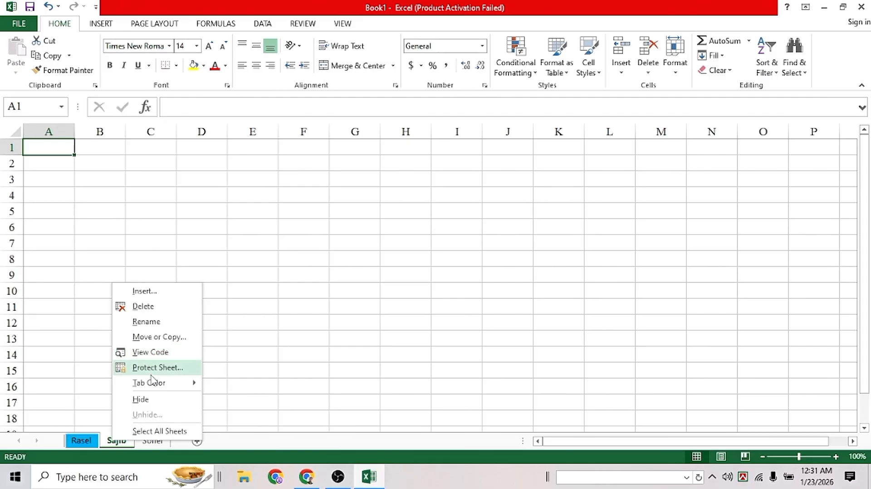
mouse_move(155, 390)
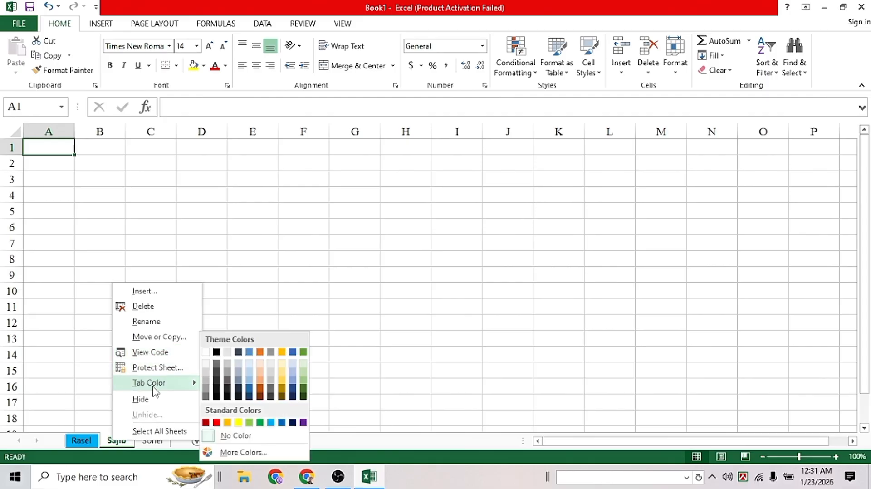
click(303, 395)
Set the third sheet's tab color to the standard Green.
right_click(149, 444)
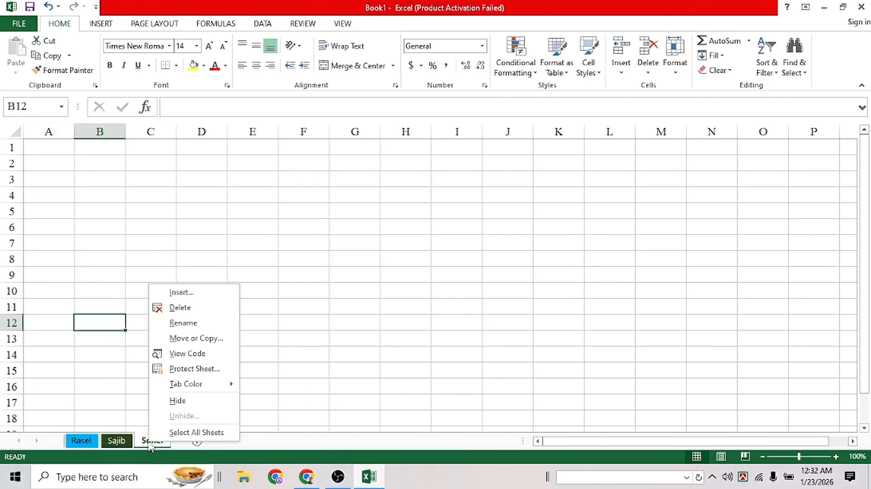
mouse_move(209, 385)
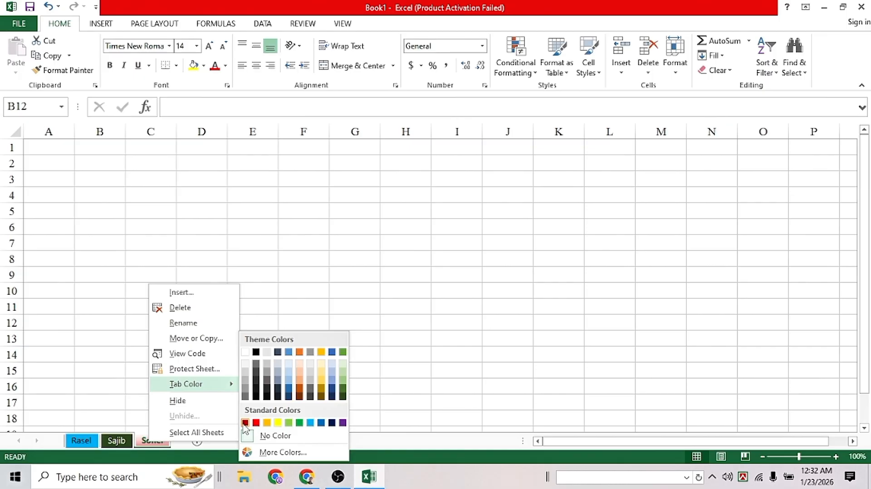
key(Escape)
key(Escape)
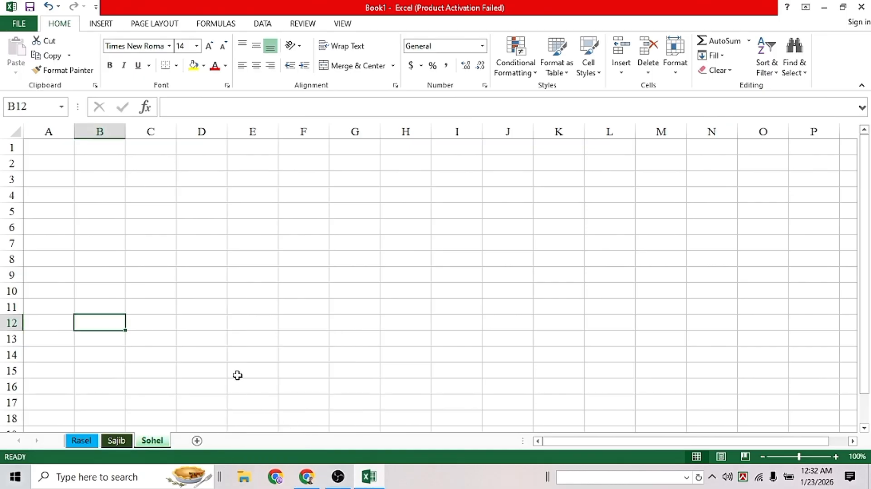
Add a new sheet after the third one and select cell C9 on it.
click(238, 373)
click(197, 441)
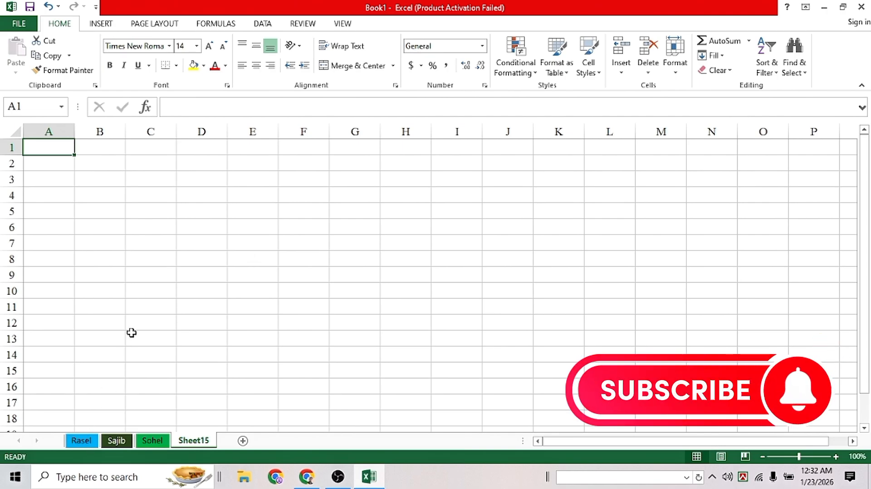
click(135, 276)
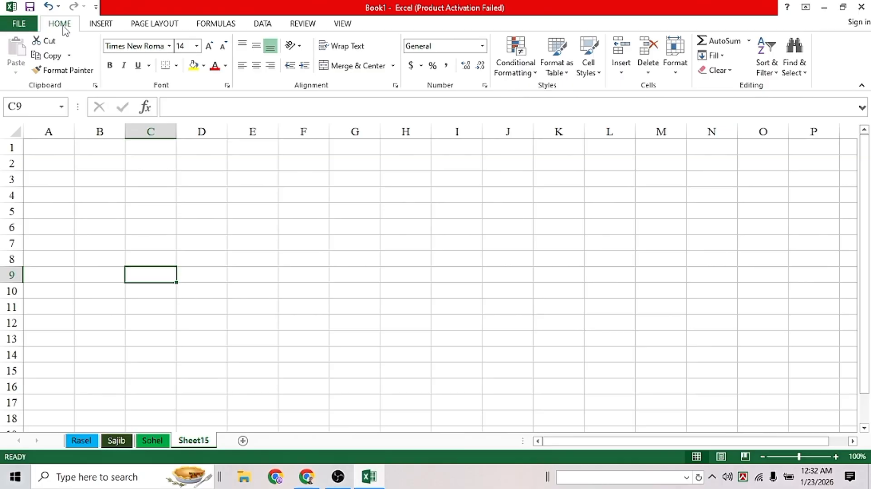
Look through the Insert, Page Layout, Formulas, Data, Review and View command sets in turn, and return to the Home commands.
click(101, 24)
click(159, 25)
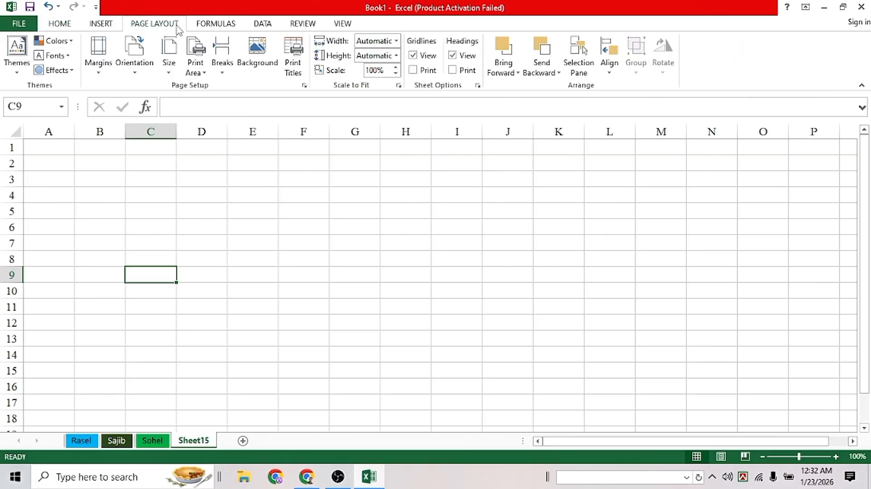
click(229, 26)
click(274, 25)
click(316, 26)
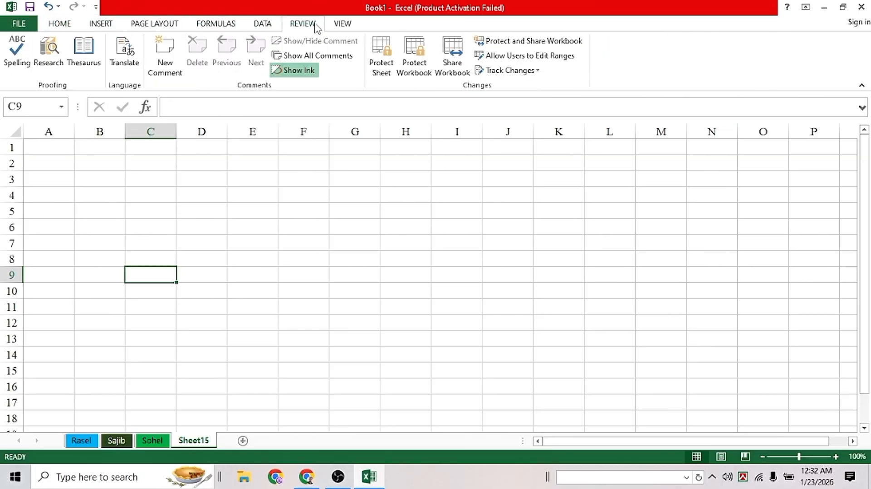
click(346, 25)
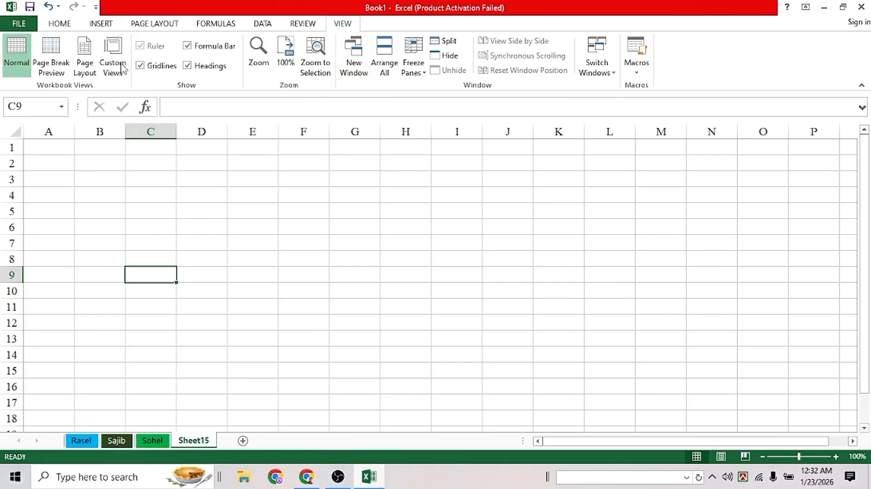
click(61, 27)
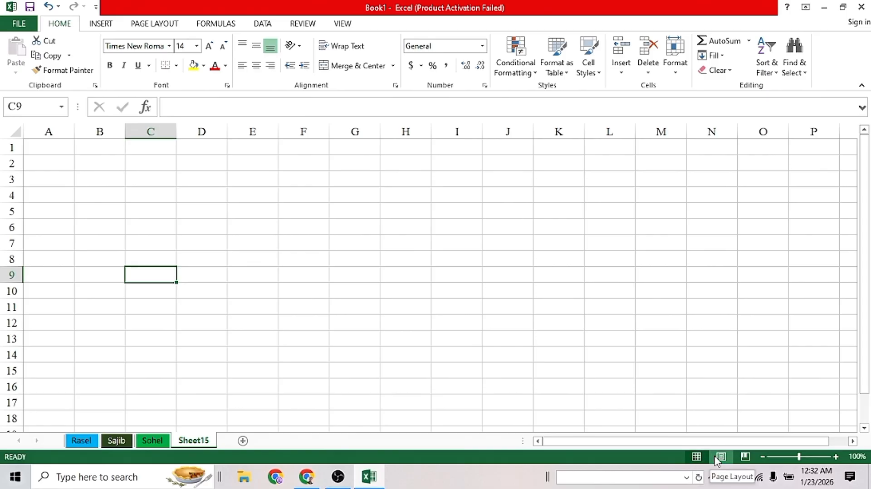
Browse the new sheet's rows to beyond row 100 and back to row 1, and select cell F11.
click(490, 336)
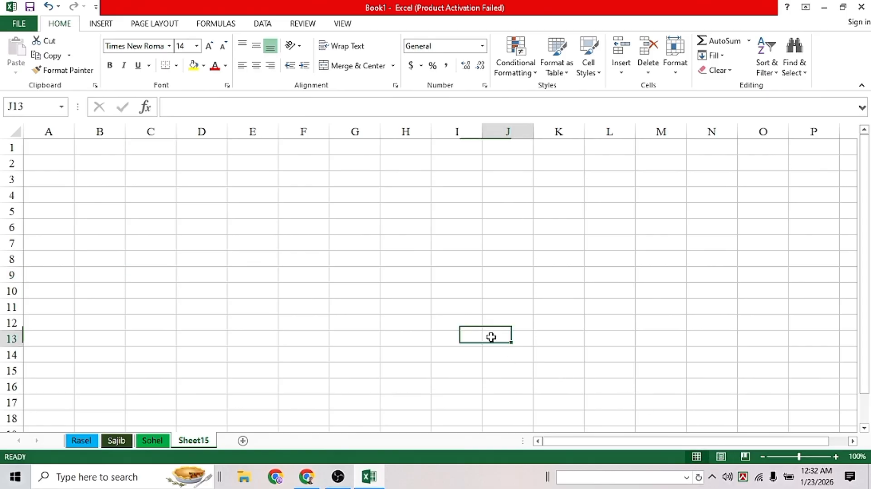
scroll(568, 321, down, 1)
scroll(568, 322, down, 20)
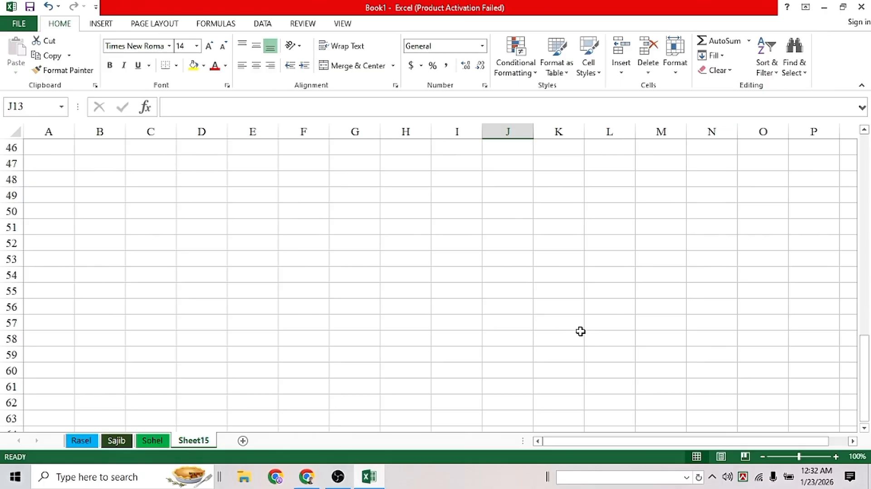
scroll(545, 326, down, 7)
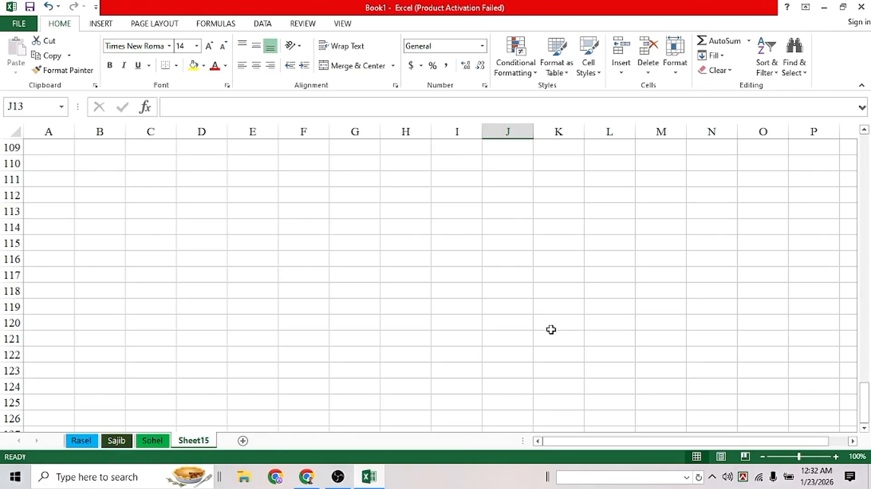
scroll(551, 329, up, 20)
scroll(551, 330, up, 15)
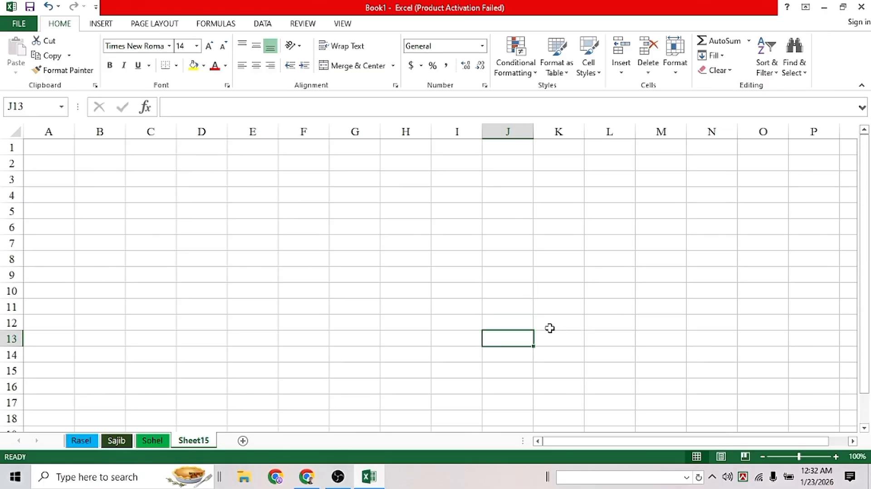
click(252, 240)
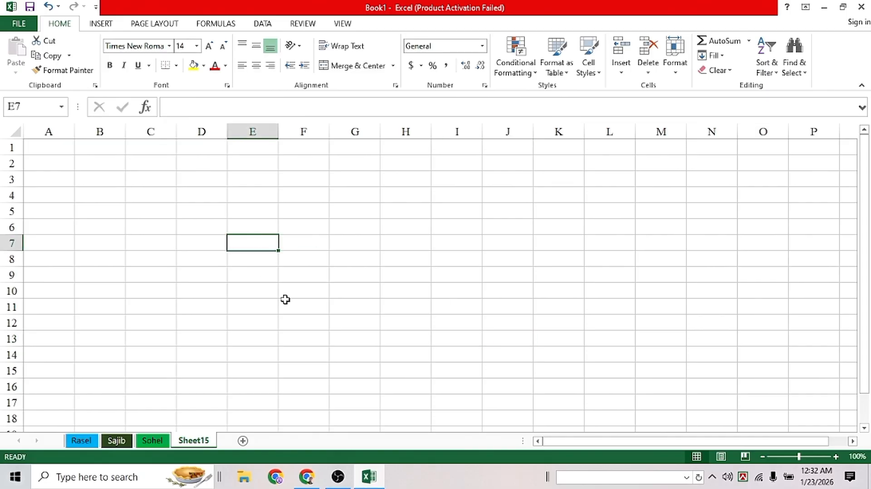
click(285, 303)
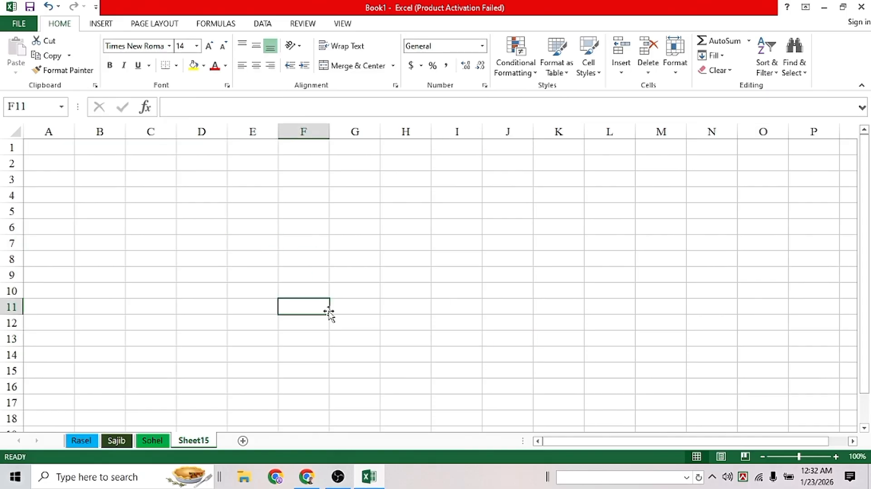
Examine the new sheet's pages in Page Layout view and return to Normal view.
click(721, 457)
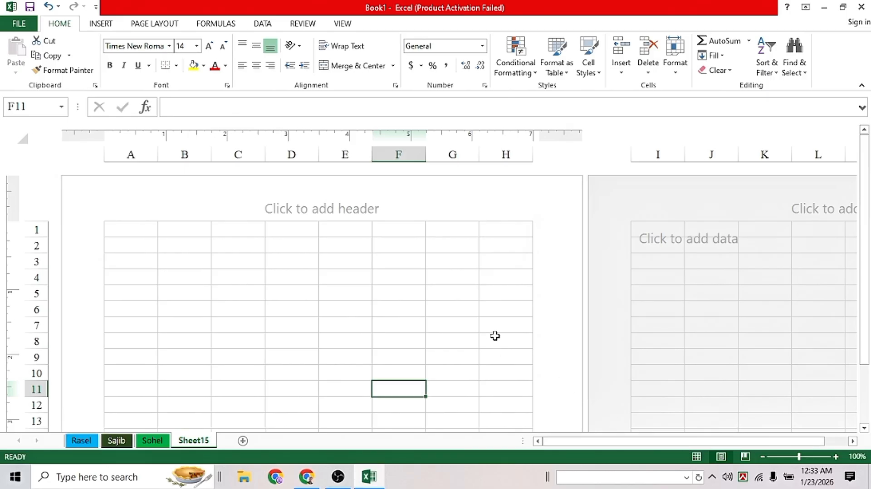
scroll(441, 314, down, 2)
scroll(440, 313, up, 2)
scroll(688, 280, down, 5)
scroll(690, 279, down, 15)
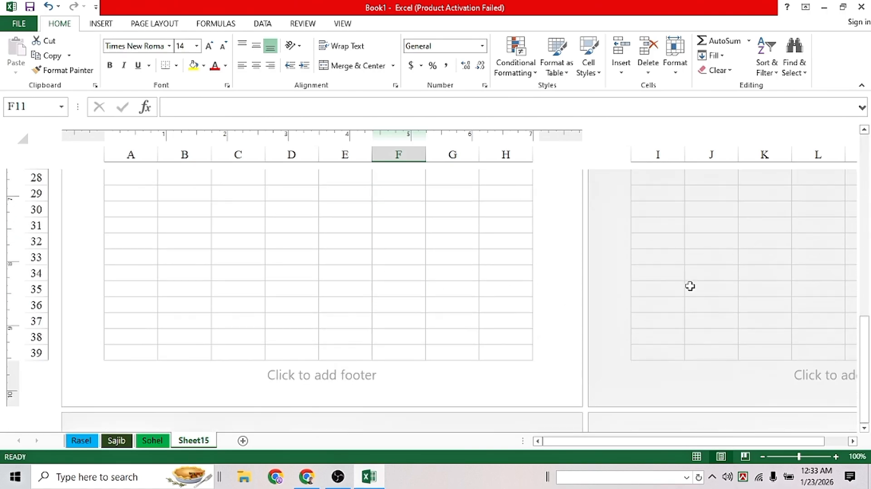
scroll(690, 287, down, 4)
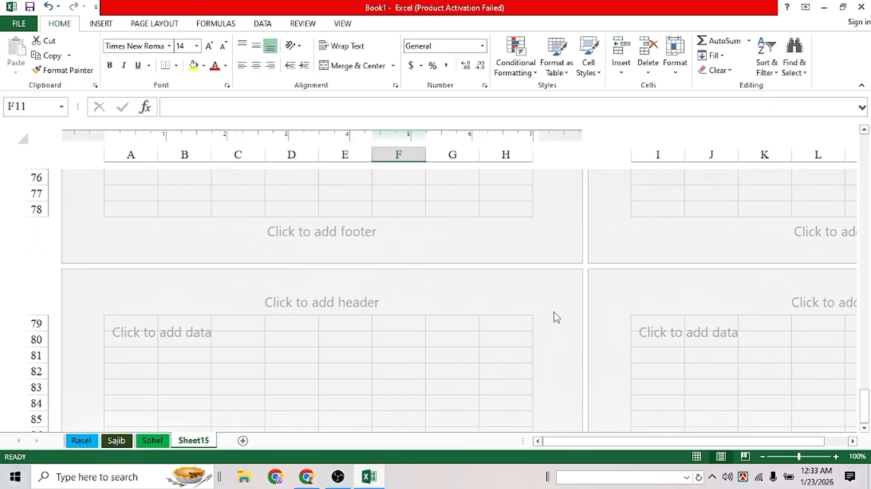
scroll(557, 317, up, 20)
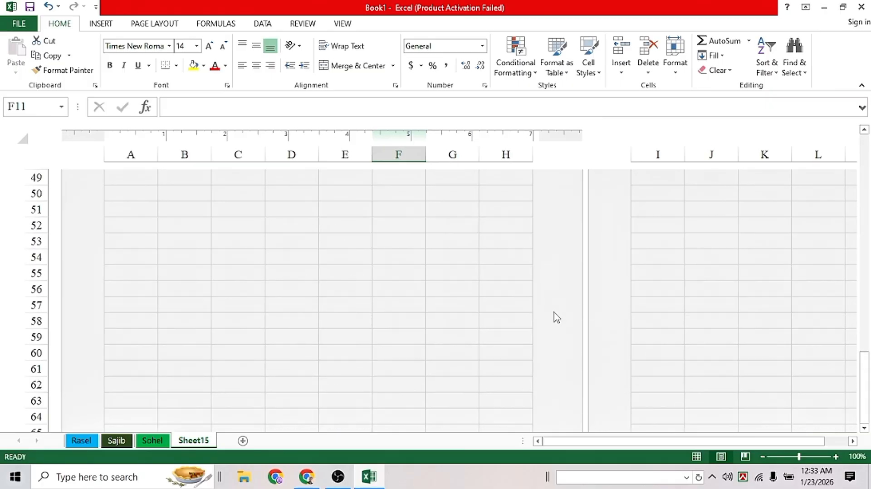
scroll(557, 316, up, 2)
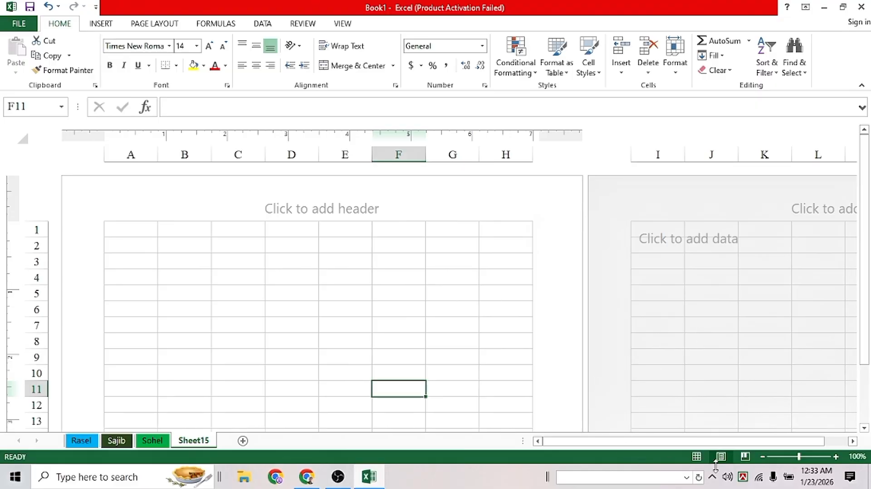
click(697, 457)
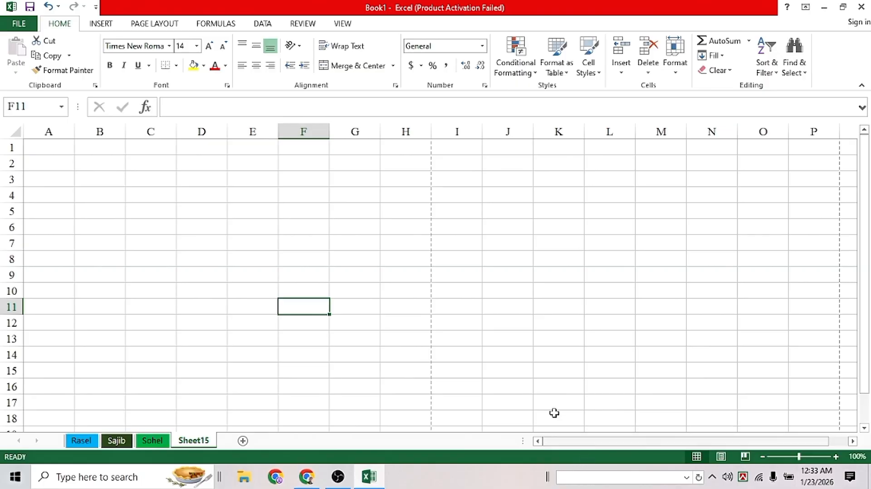
Demonstrate row selection by selecting row 4, and rows 2 to 5 one after another.
click(187, 282)
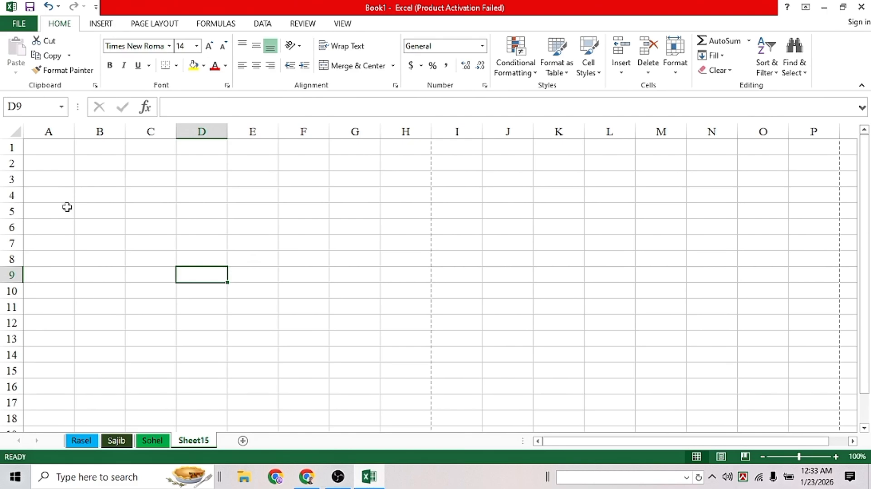
click(10, 195)
click(160, 243)
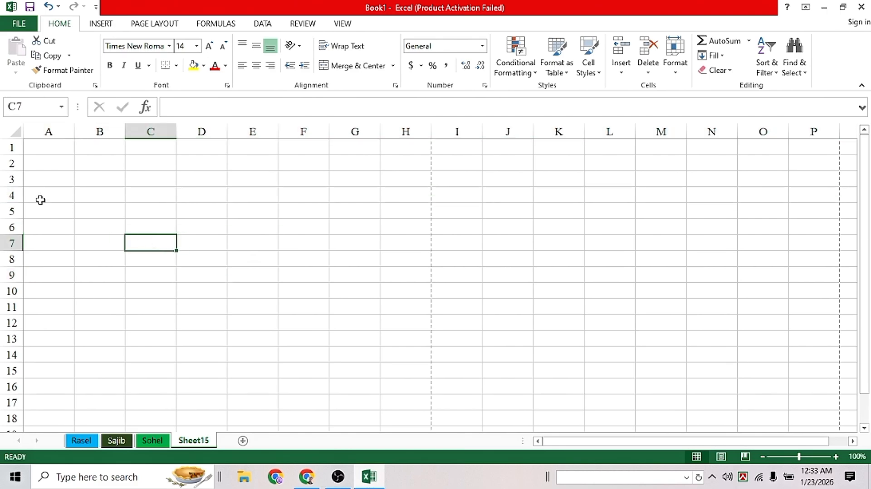
click(7, 164)
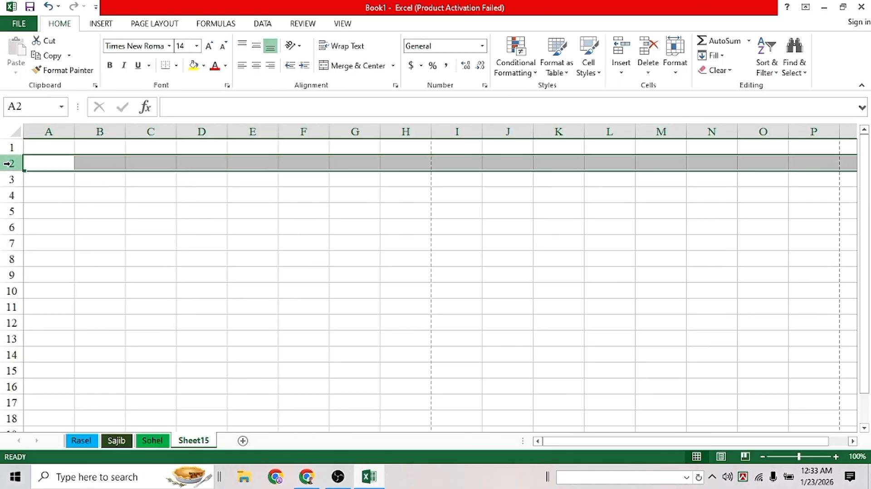
click(11, 179)
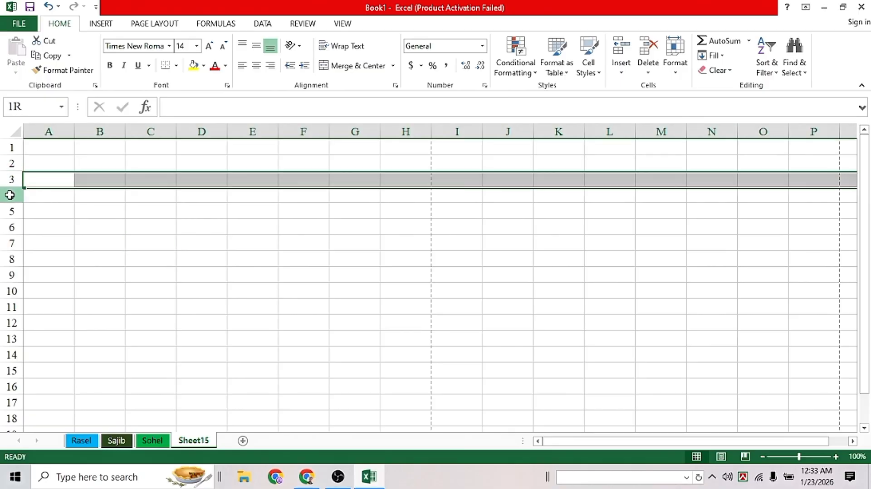
click(11, 195)
click(11, 211)
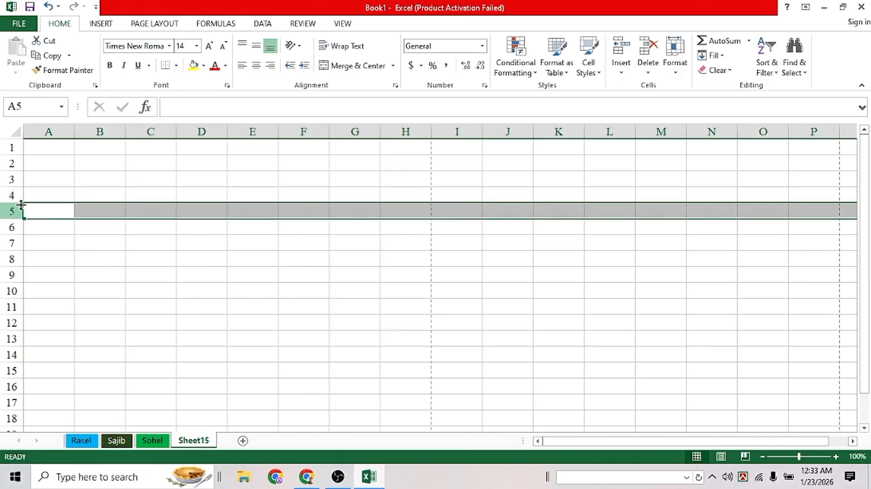
Demonstrate column selection by selecting columns B, C and D one at a time.
click(99, 131)
click(156, 132)
click(183, 131)
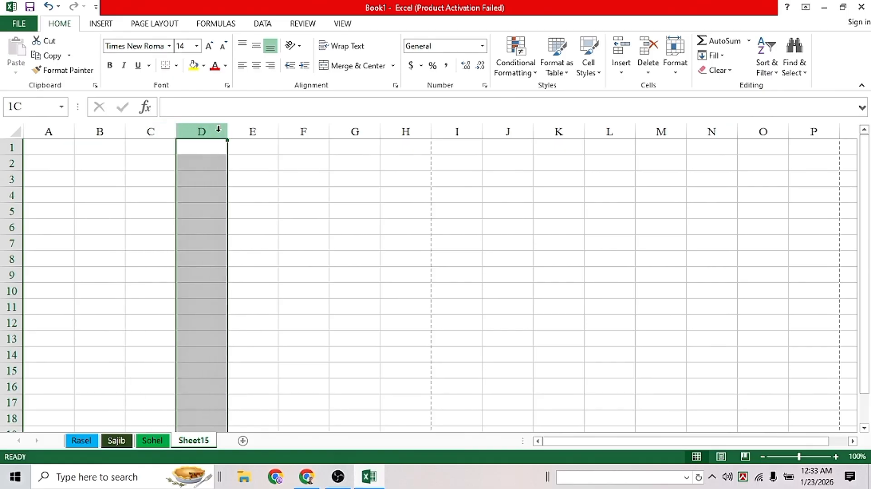
Demonstrate individual cells by selecting single cells between B3 and D7 one after another, from D4 to C5.
click(193, 197)
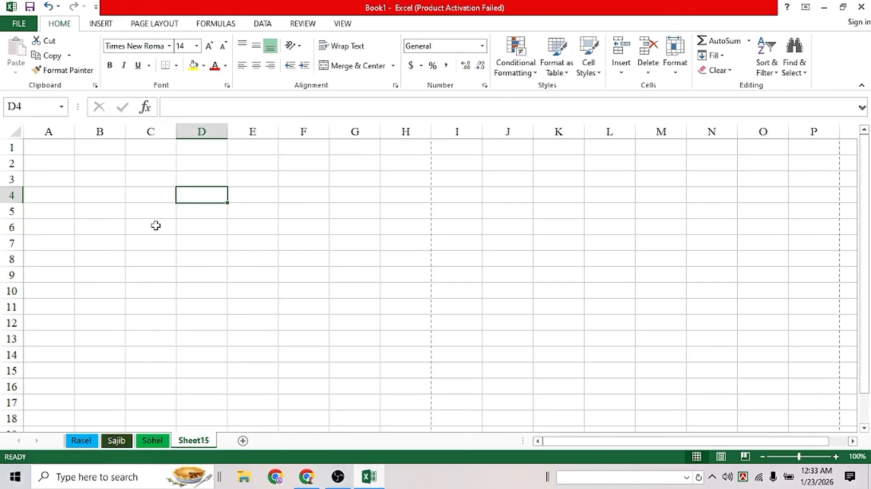
click(95, 194)
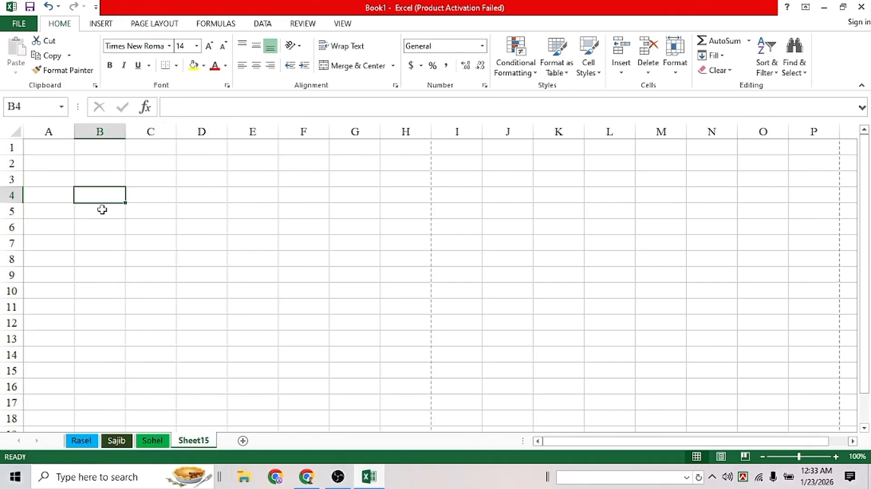
click(101, 211)
click(105, 227)
click(136, 238)
click(142, 199)
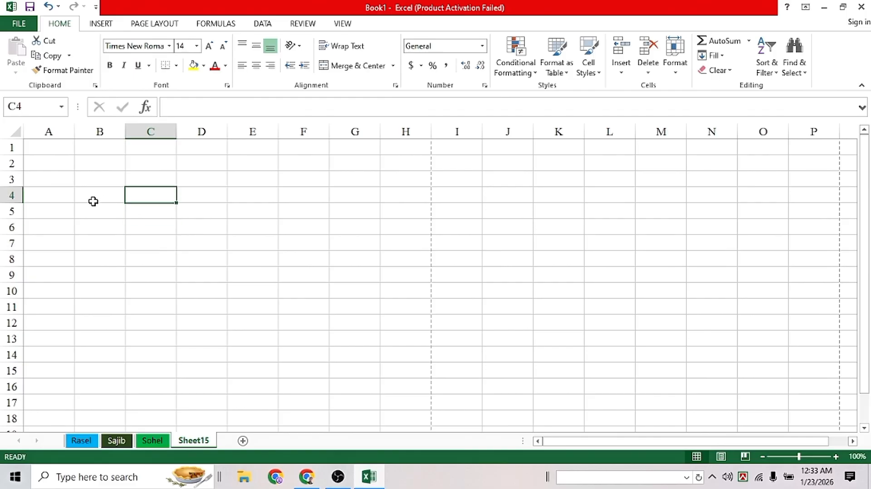
click(92, 199)
click(93, 214)
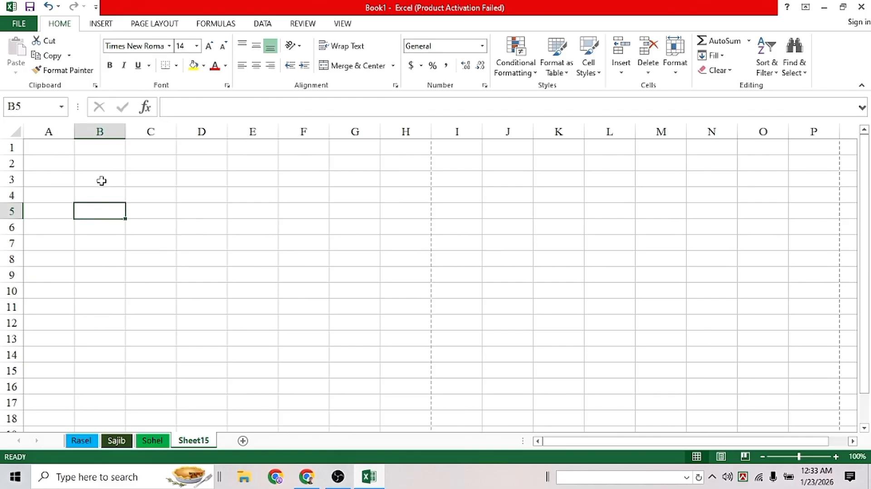
click(101, 180)
click(102, 210)
click(136, 211)
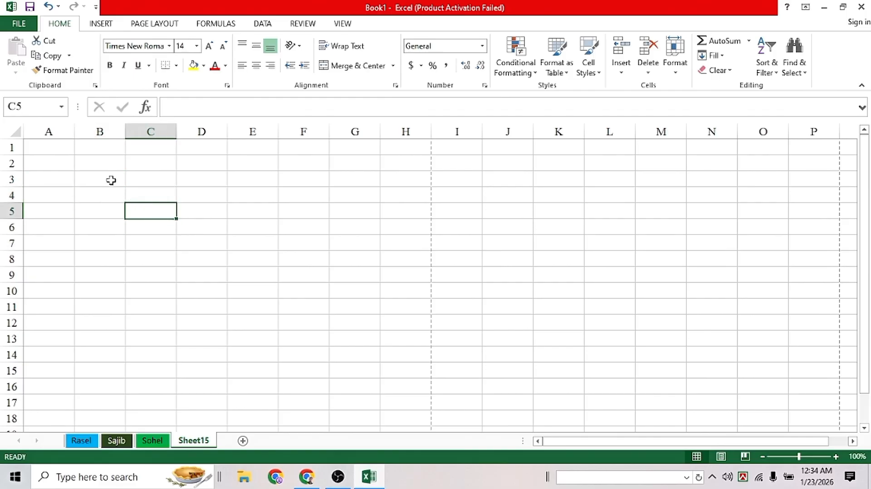
Check the cell references of single cells across the sheet, including E9, C5, J12, I16, F13, I10 and C6.
click(110, 181)
click(141, 223)
click(234, 270)
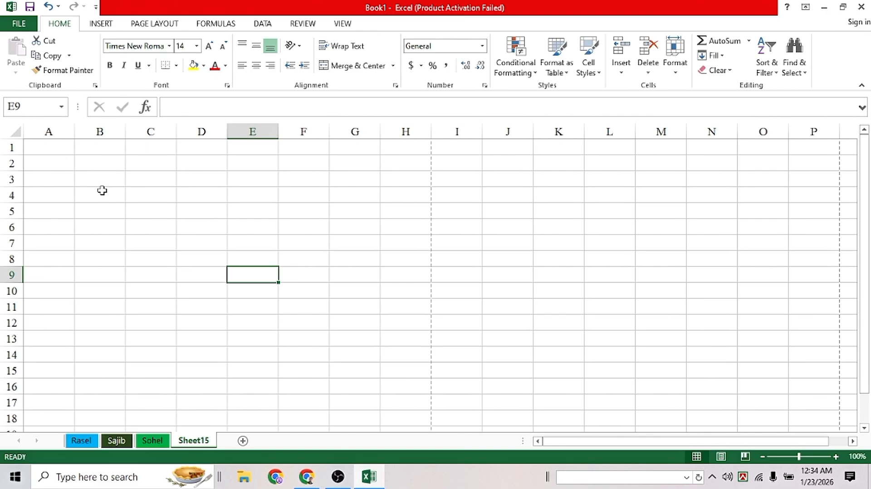
click(139, 210)
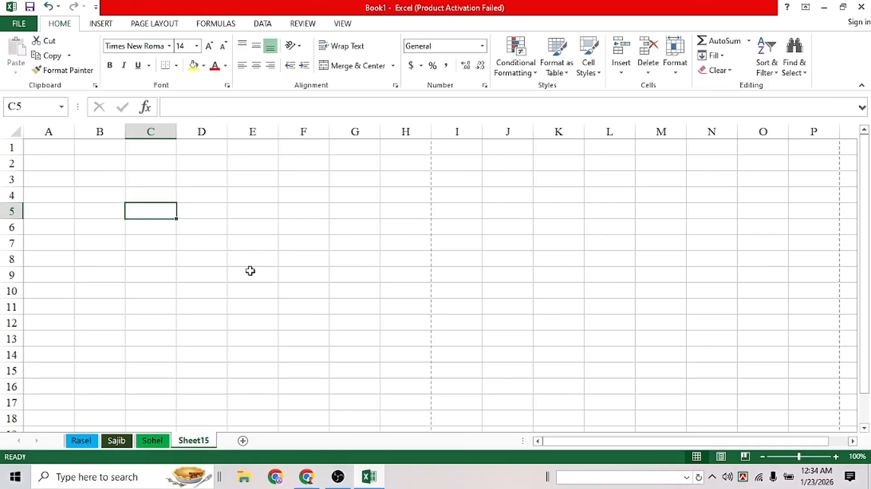
click(509, 324)
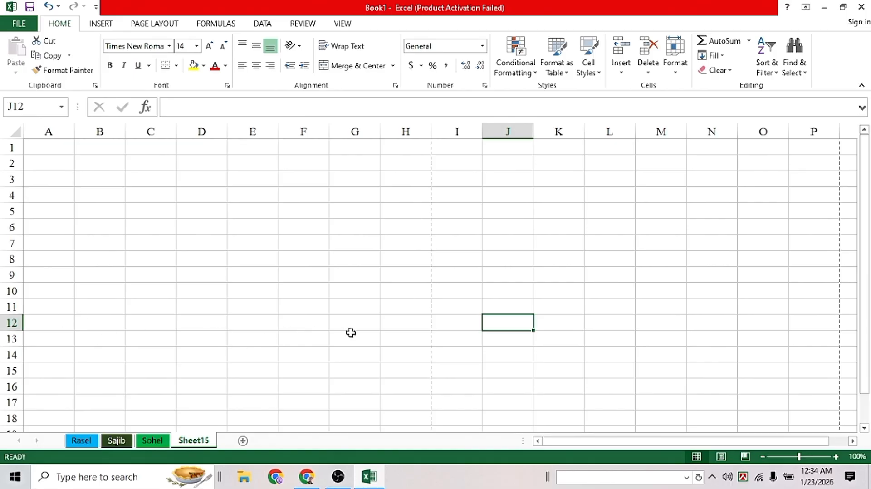
click(481, 384)
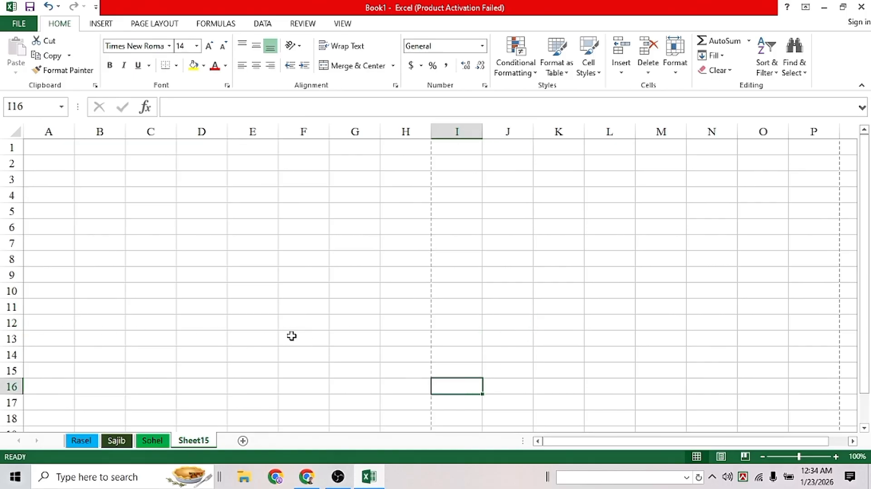
click(292, 336)
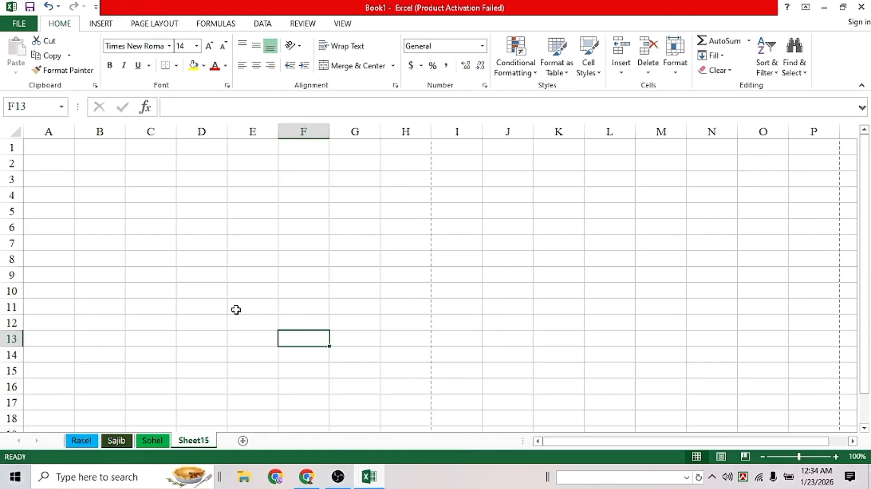
click(29, 107)
click(478, 295)
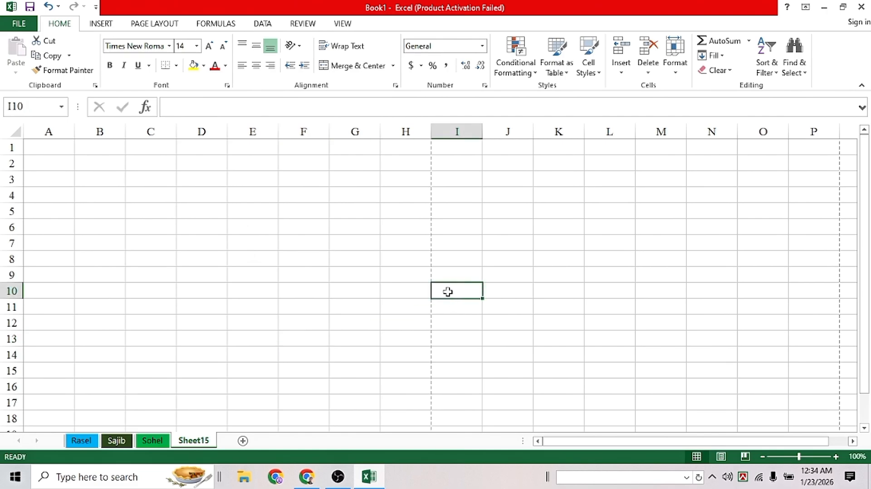
scroll(448, 292, down, 4)
scroll(448, 292, up, 4)
click(150, 219)
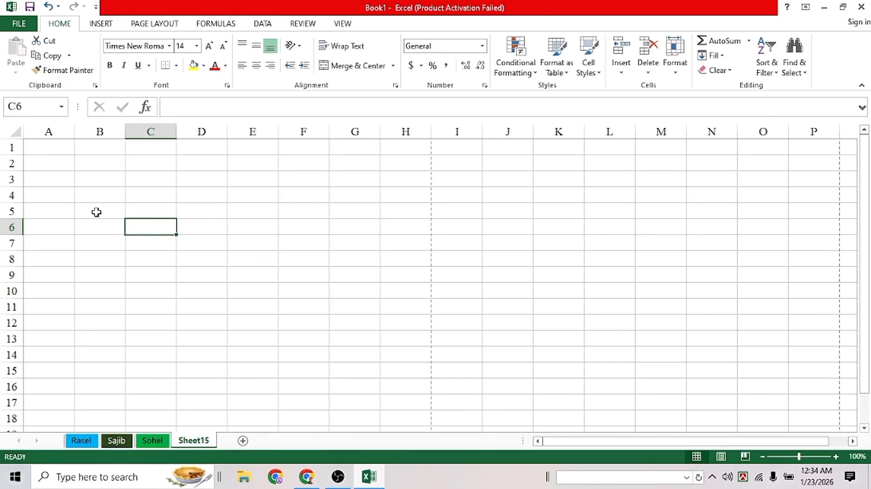
Enter the text January in cell B3.
click(102, 181)
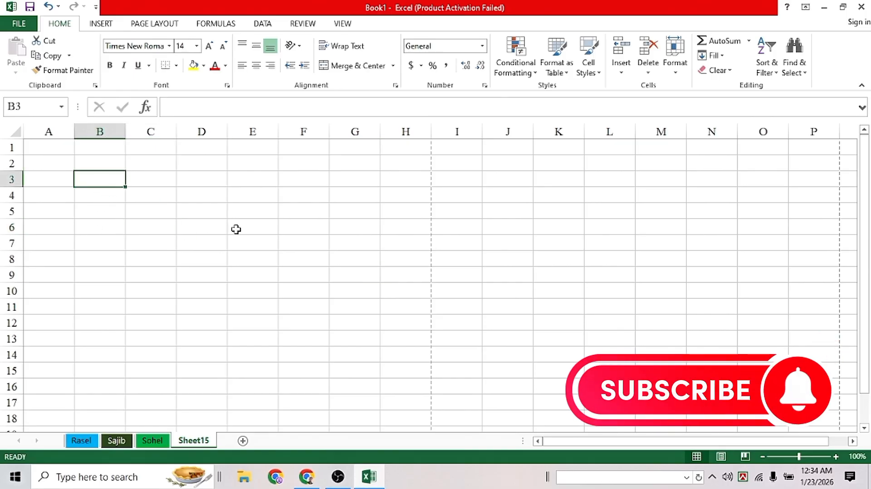
text(Januar)
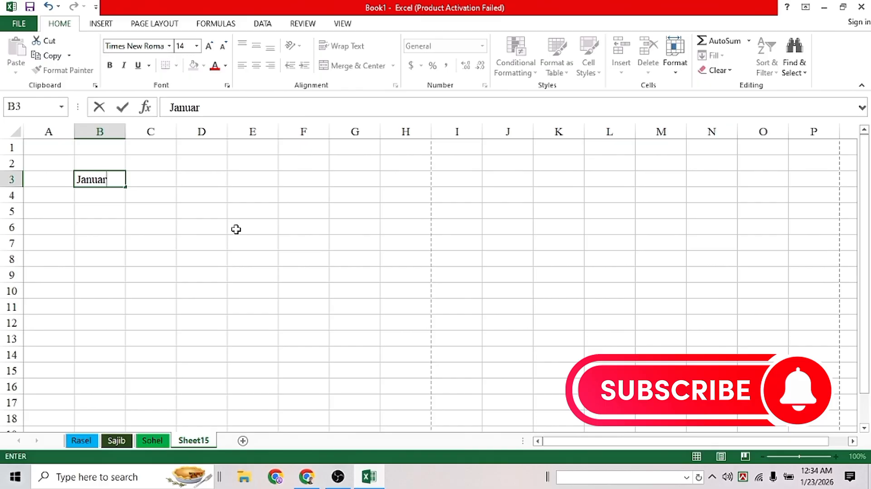
text(y)
click(206, 212)
Compare the content of cell B3 with the cells B4, B5 and B6 by selecting them in turn.
click(96, 209)
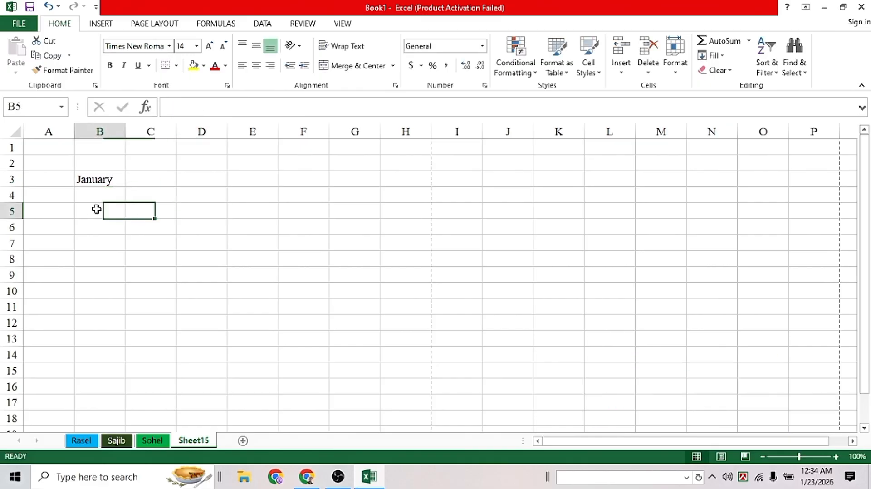
click(98, 180)
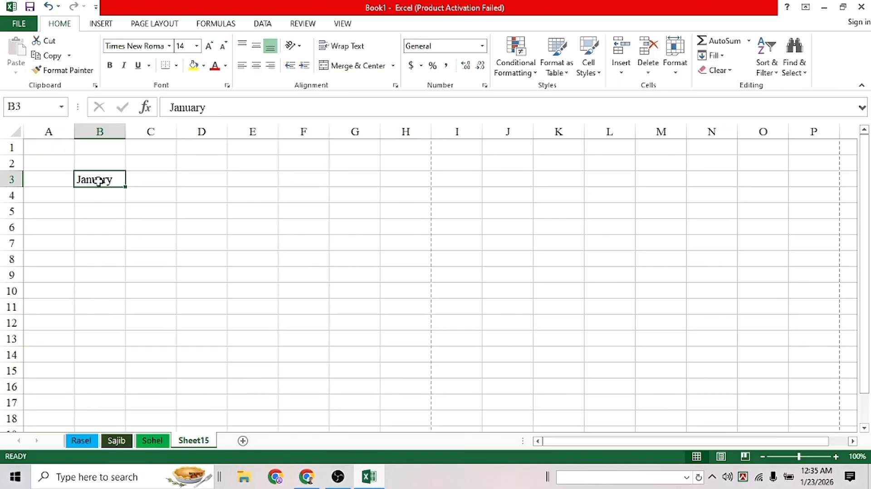
click(114, 205)
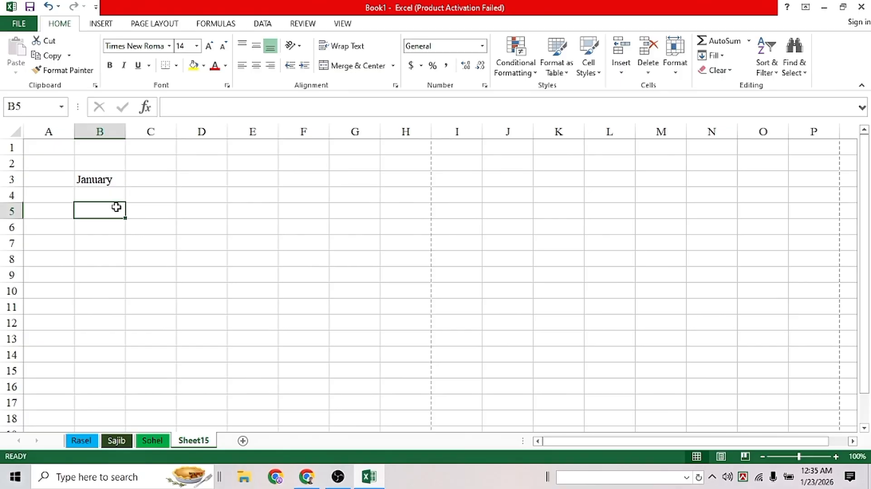
click(106, 181)
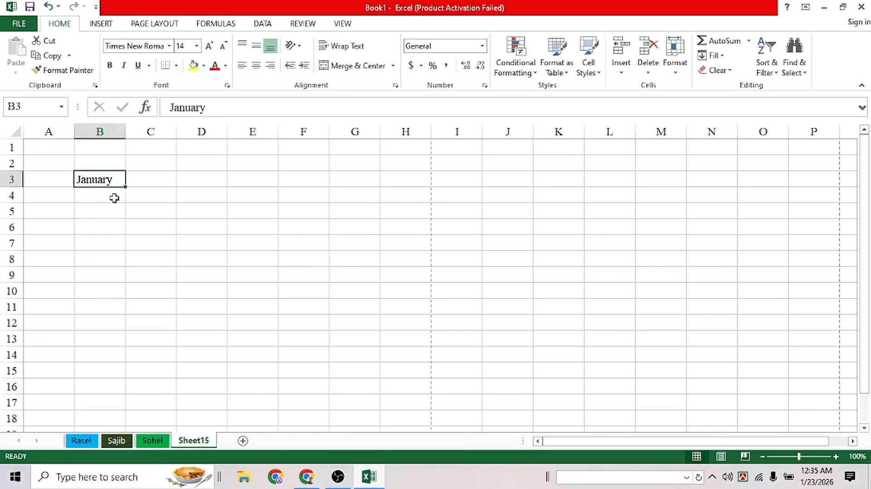
click(117, 195)
click(113, 208)
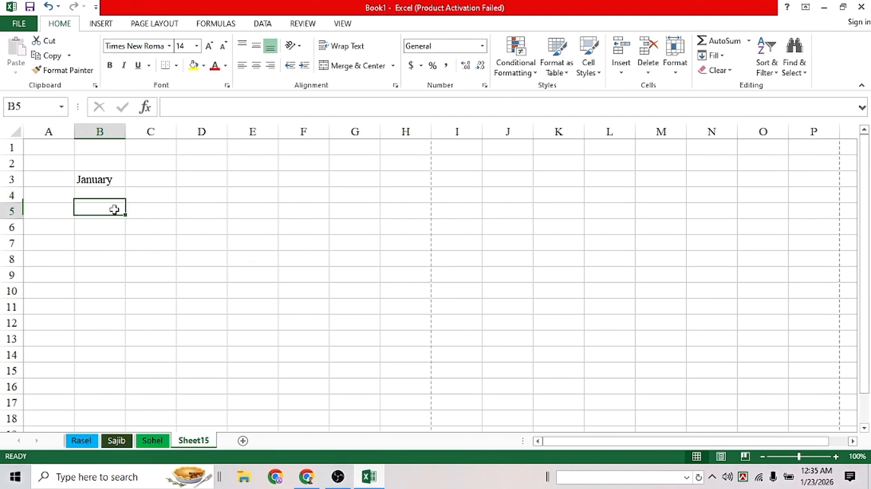
click(110, 229)
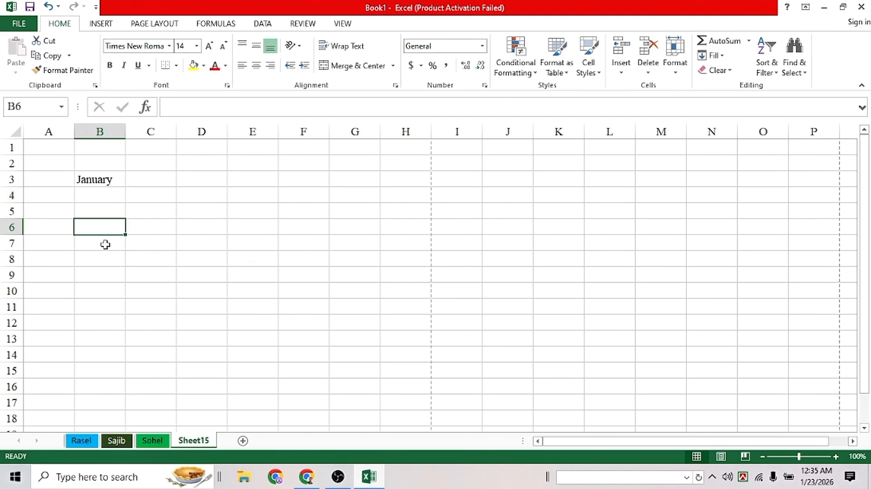
Fill the month series from January in B3 down to B16.
click(107, 182)
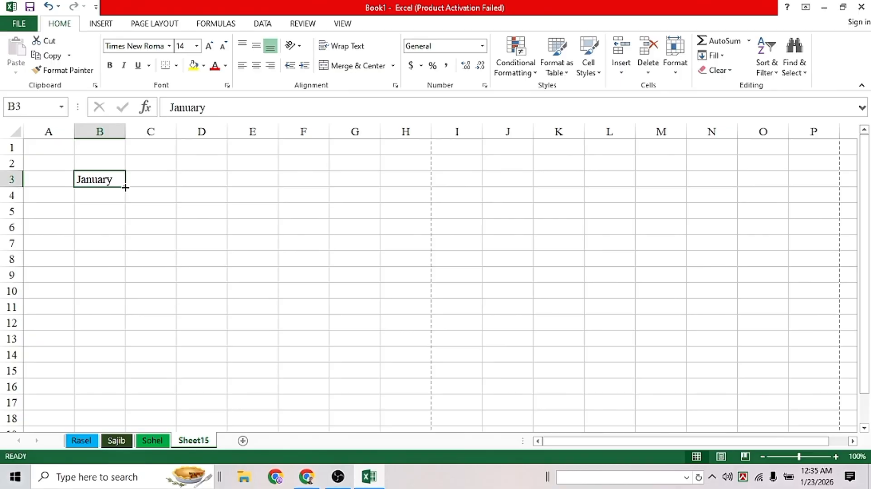
drag(125, 187, 121, 399)
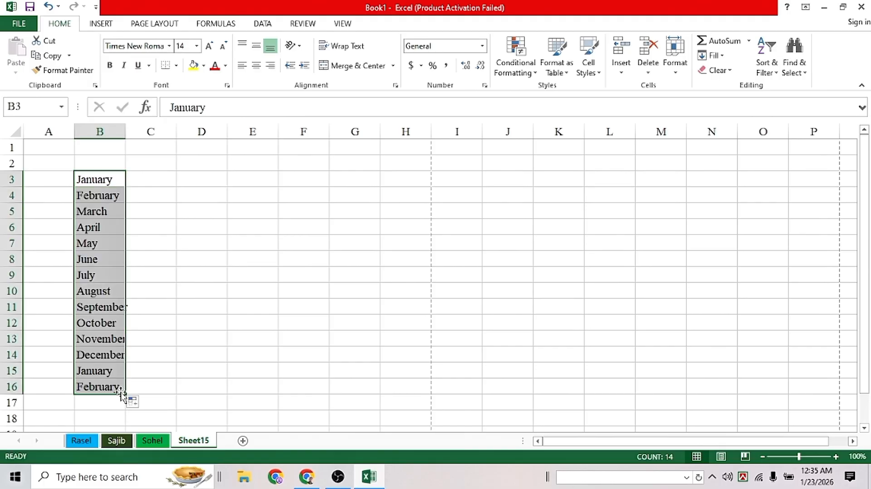
click(99, 205)
Check the filled months by selecting cells B3 to B7 one after another, plus cells C7 and D8 beside them.
click(98, 182)
click(99, 196)
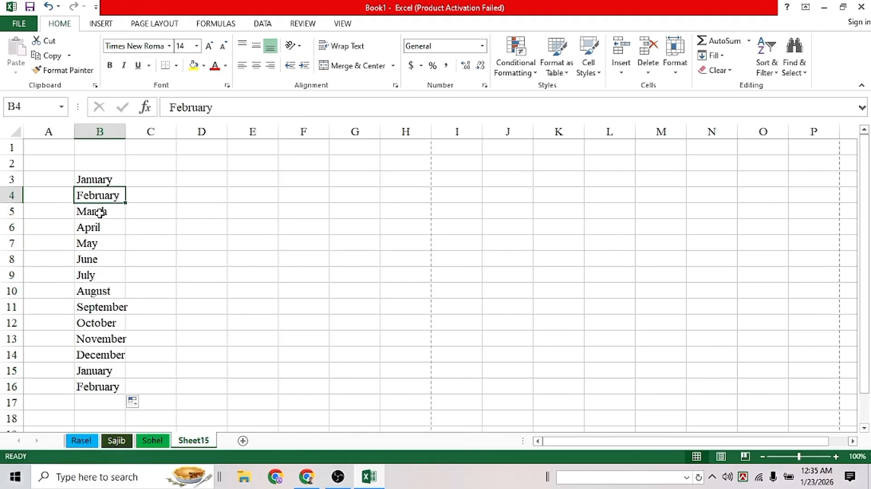
click(102, 211)
click(99, 226)
click(102, 243)
click(96, 182)
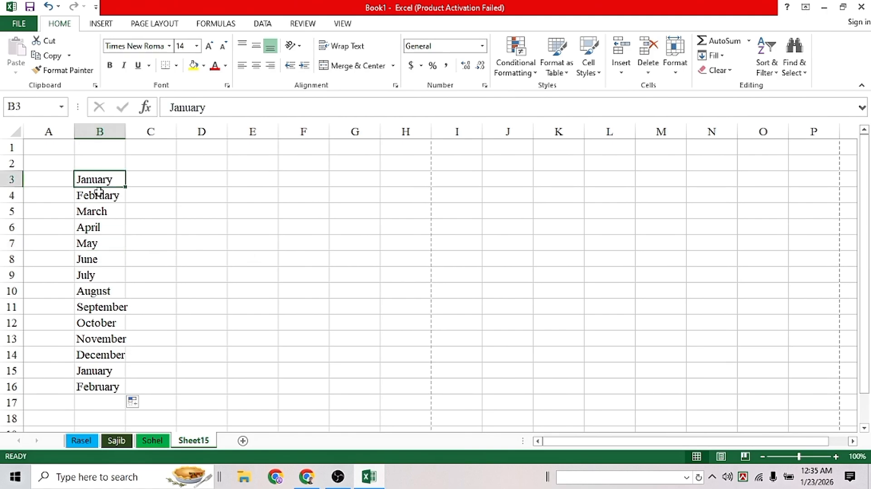
click(96, 196)
click(93, 227)
click(95, 242)
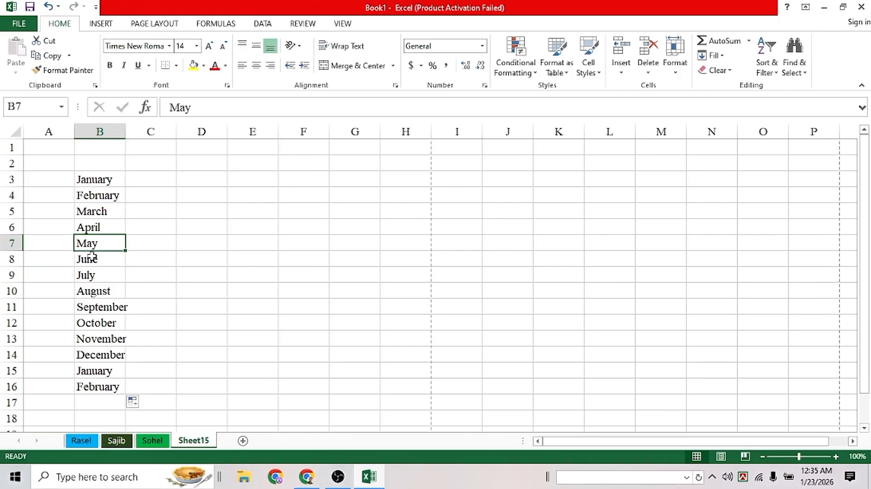
click(167, 247)
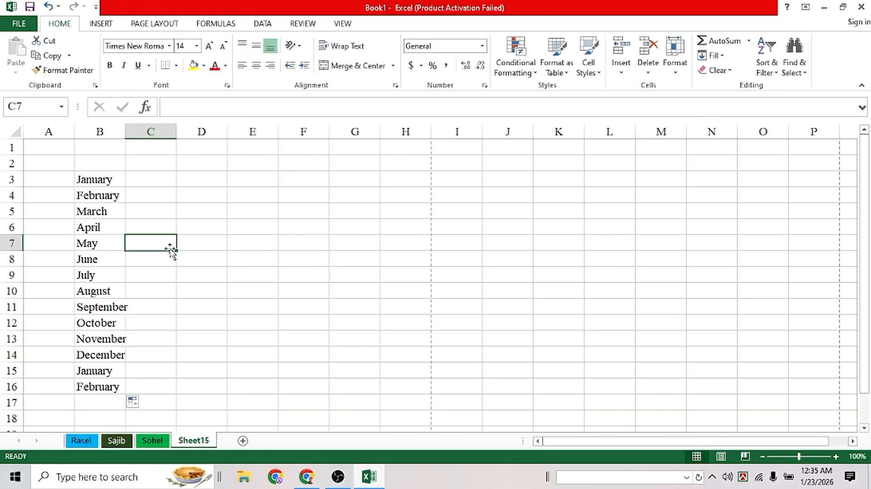
click(205, 259)
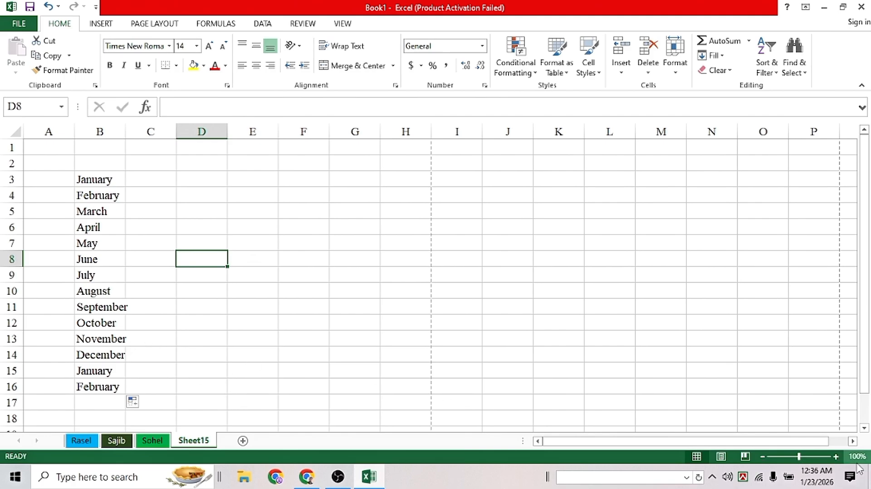
Zoom the sheet in to 150%.
click(836, 457)
click(836, 457)
click(836, 457)
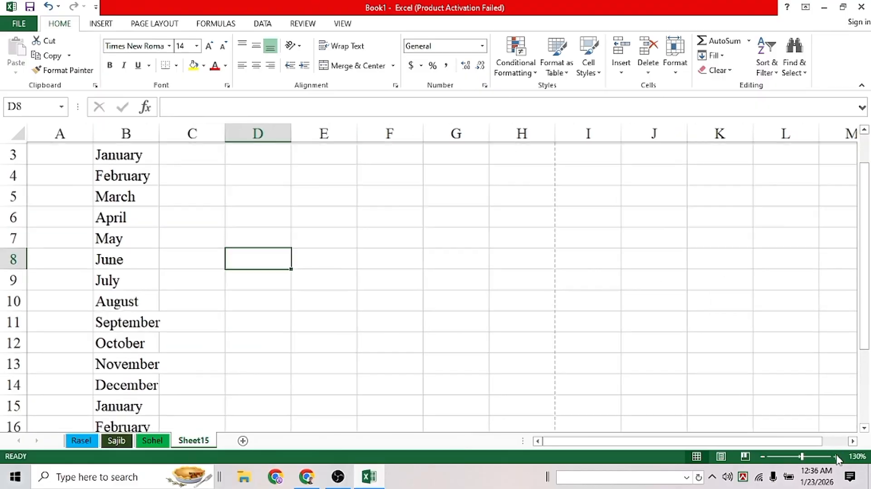
click(836, 457)
click(836, 457)
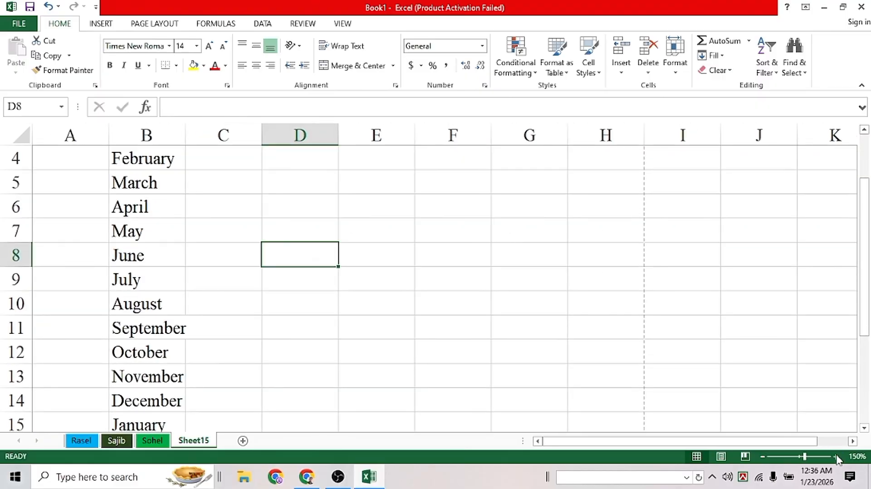
Zoom the sheet out to 80%.
click(762, 457)
click(763, 457)
click(762, 457)
click(763, 457)
click(763, 457)
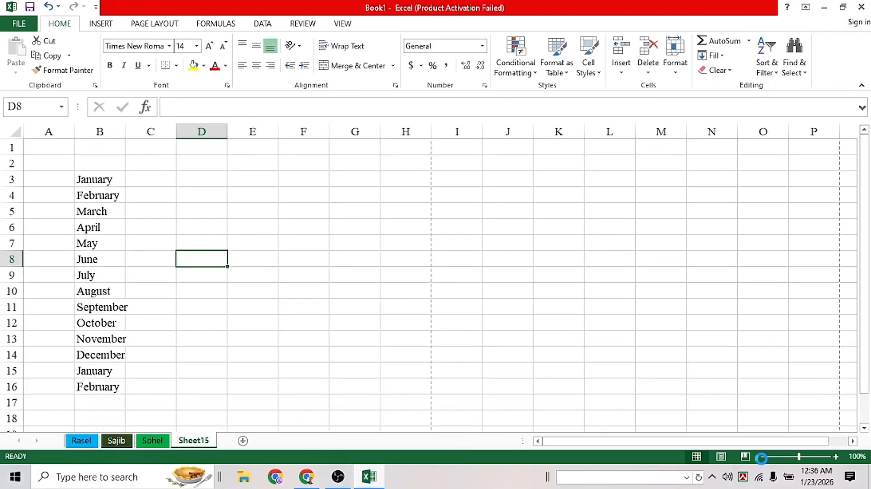
click(763, 457)
click(762, 457)
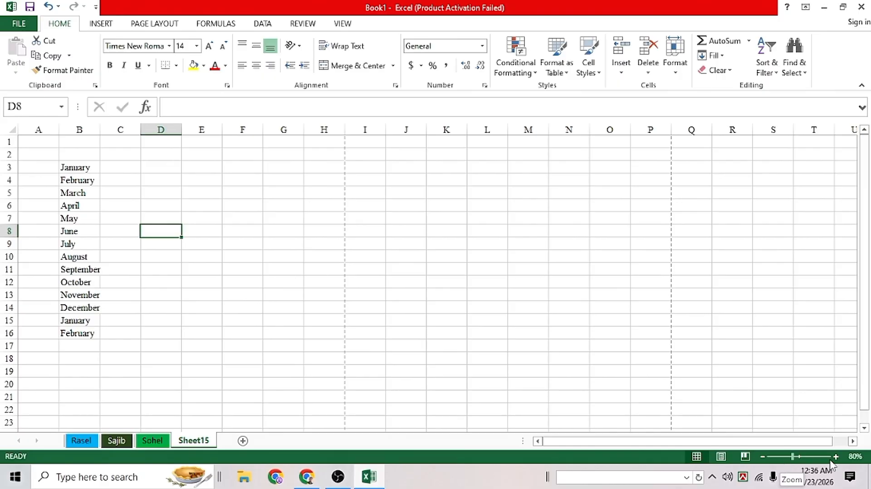
Demonstrate zooming to 110% and 90%, and return the sheet to 100%.
click(837, 457)
click(836, 457)
click(836, 457)
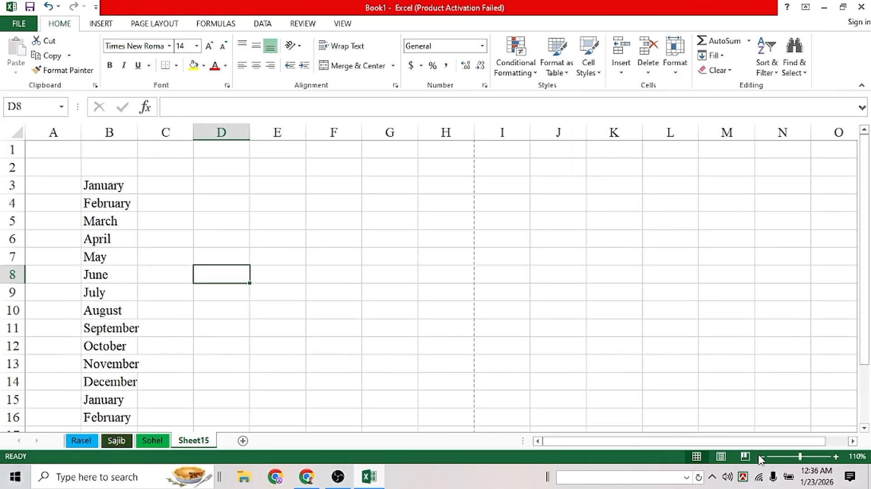
click(763, 457)
click(762, 457)
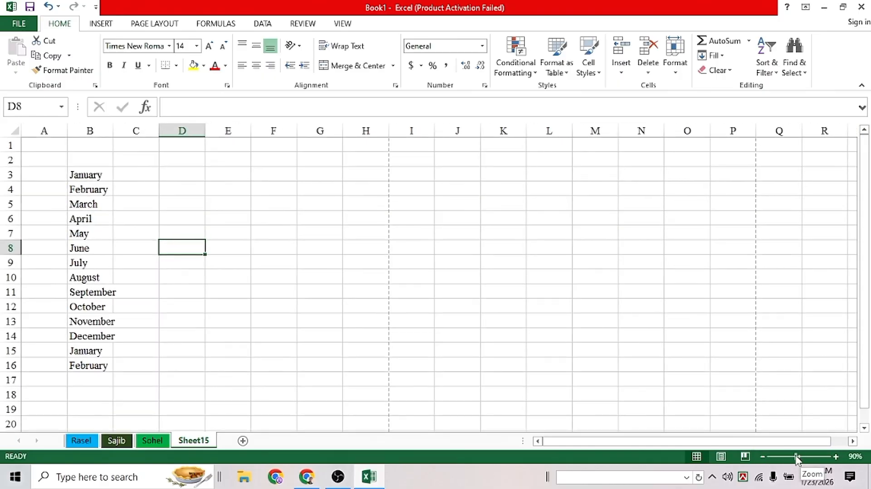
mouse_move(797, 459)
mouse_down()
mouse_move(811, 459)
mouse_move(798, 460)
mouse_up()
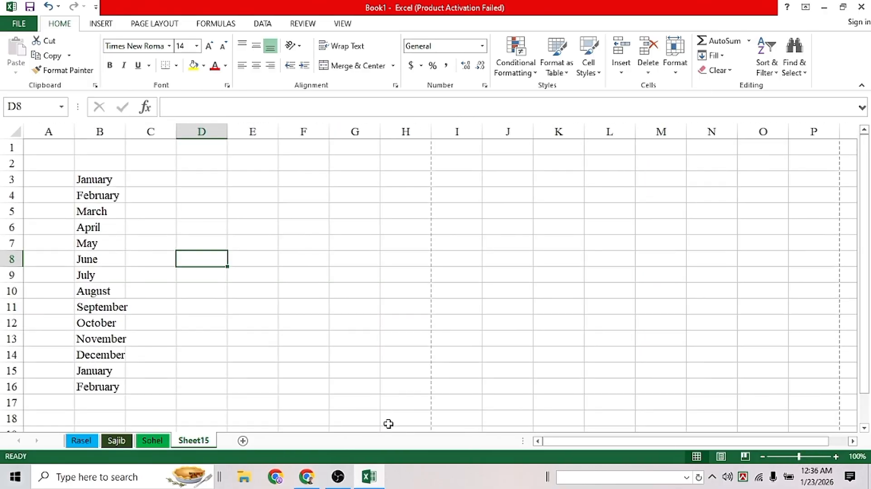
Save the workbook to the Desktop under the file name Part 1 as an Excel Workbook.
click(285, 334)
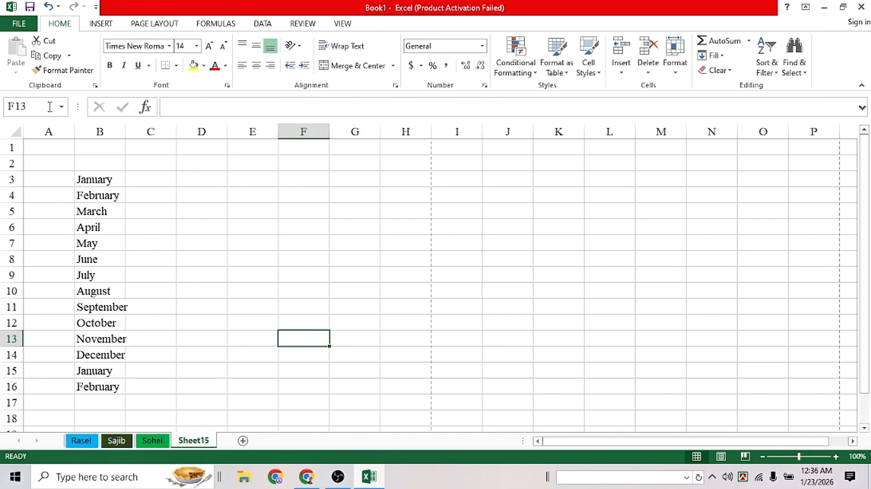
click(19, 23)
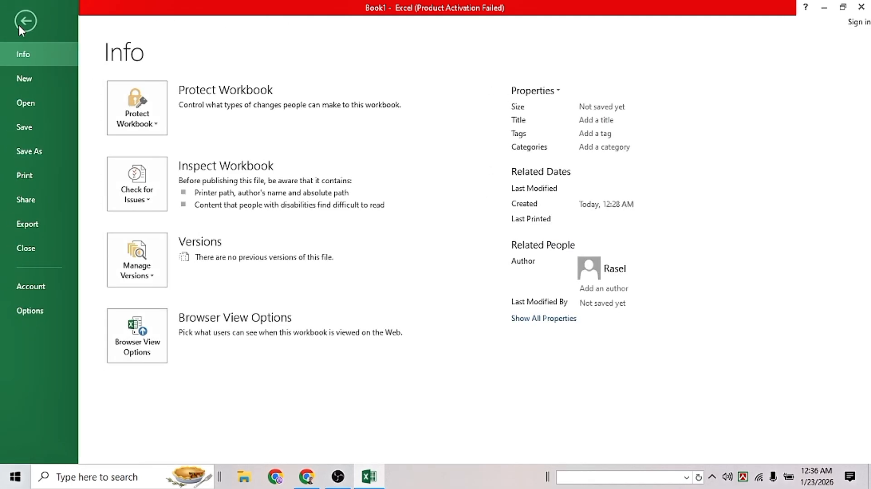
click(36, 151)
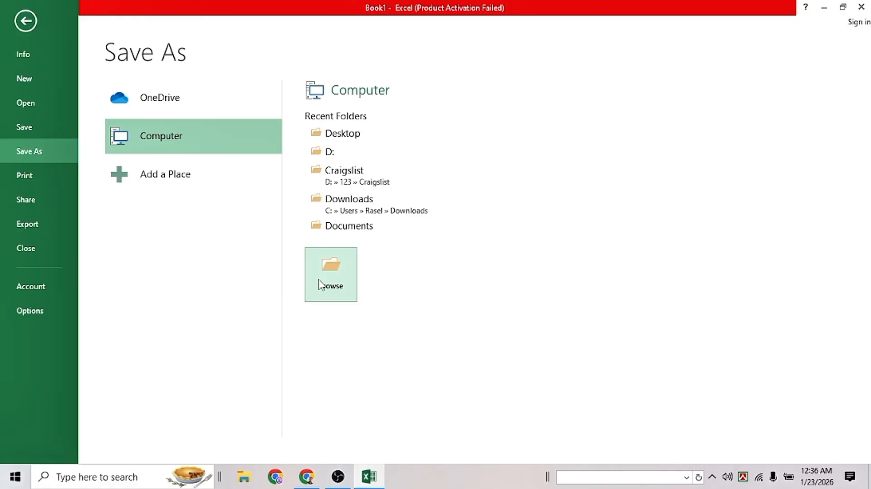
click(320, 285)
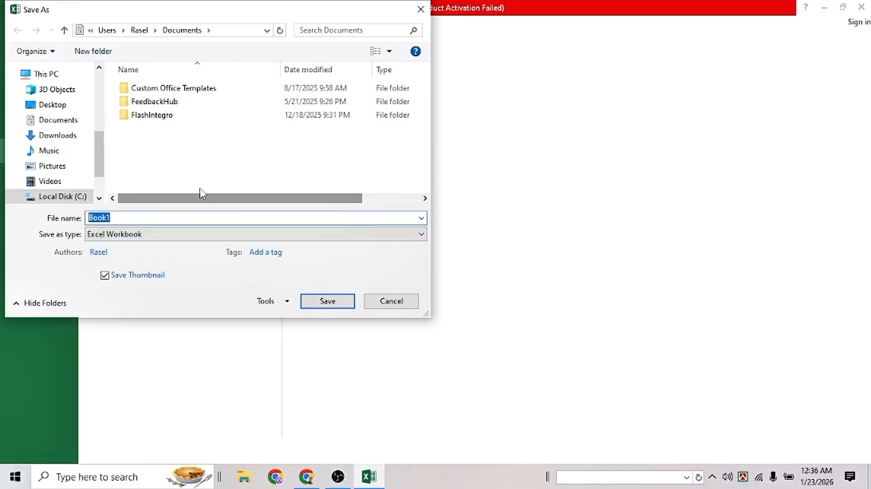
click(48, 109)
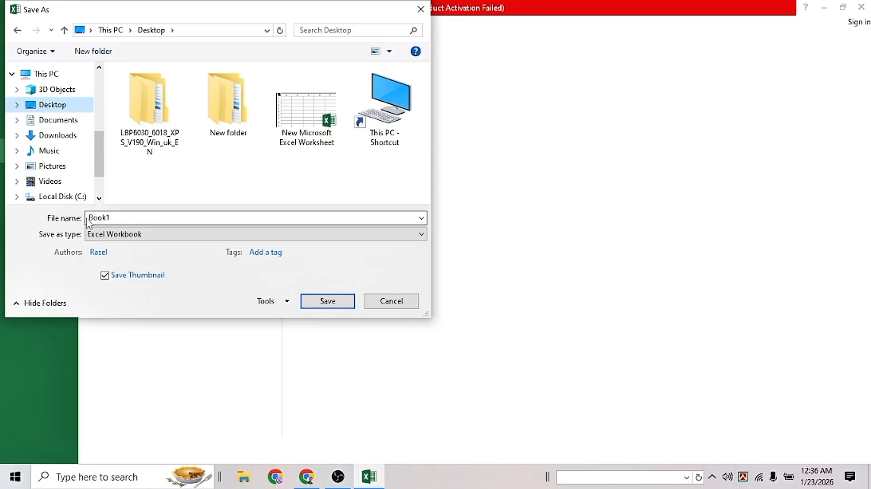
click(113, 223)
double_click(109, 218)
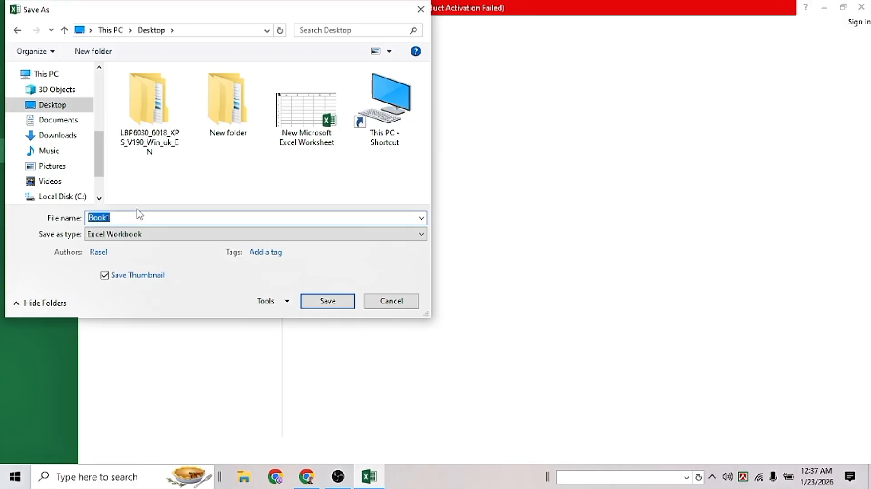
text(Part)
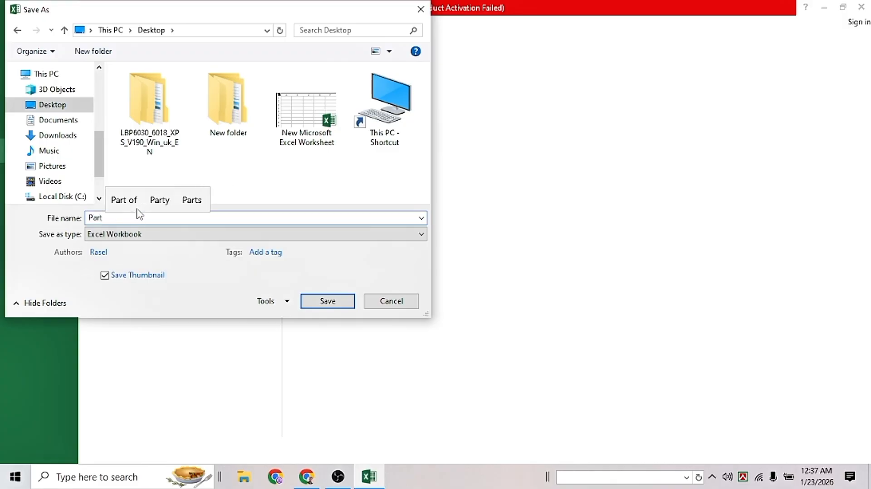
text( 1)
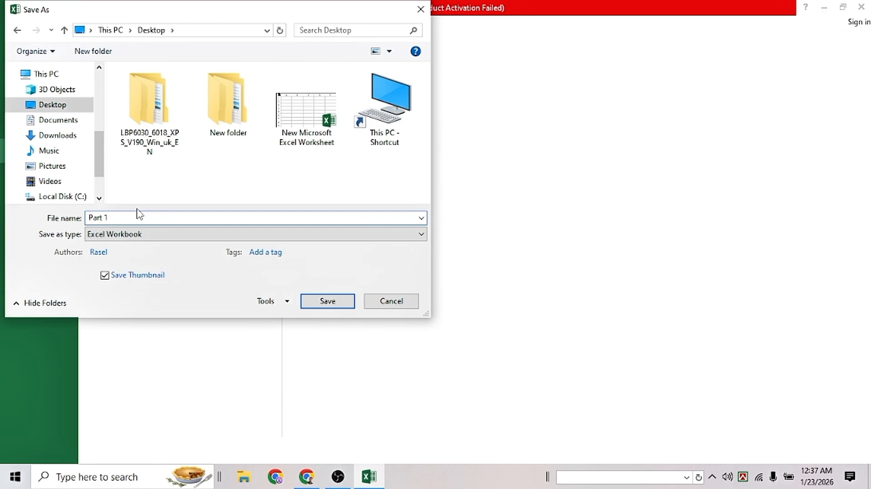
click(325, 307)
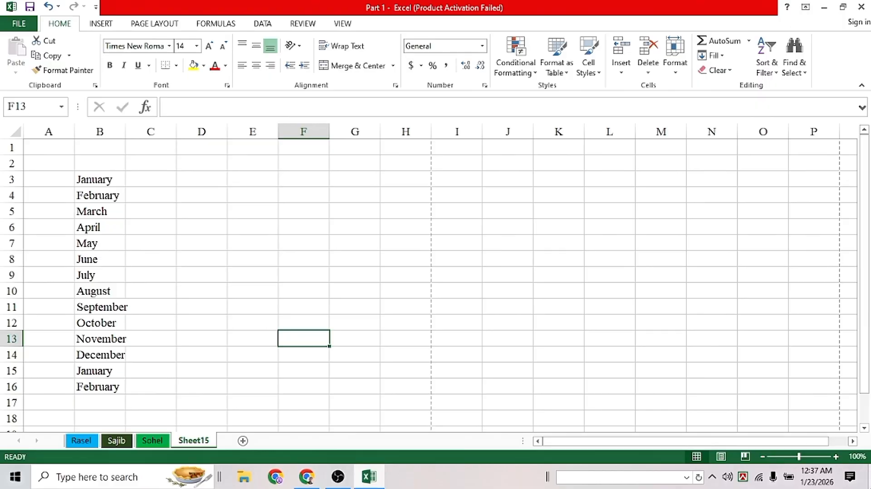
Show the desktop and move the saved Part 1 file to an empty area away from the other icons.
click(870, 482)
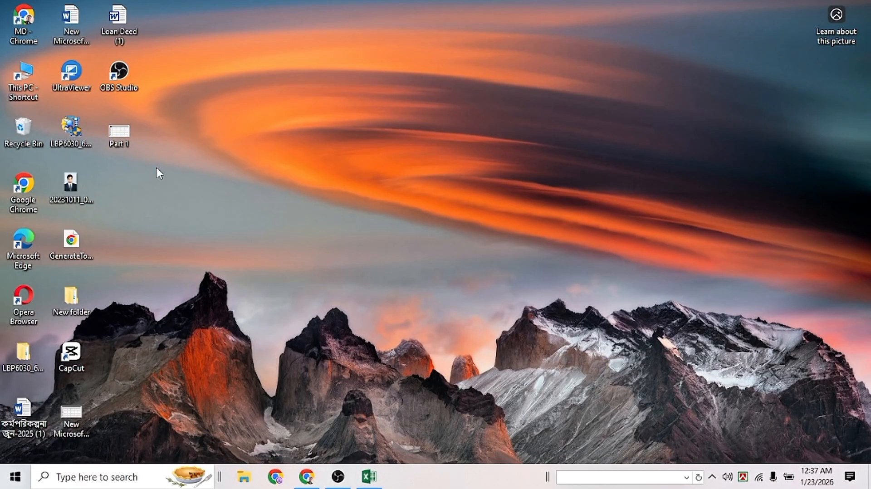
click(120, 129)
drag(124, 143, 262, 170)
click(260, 156)
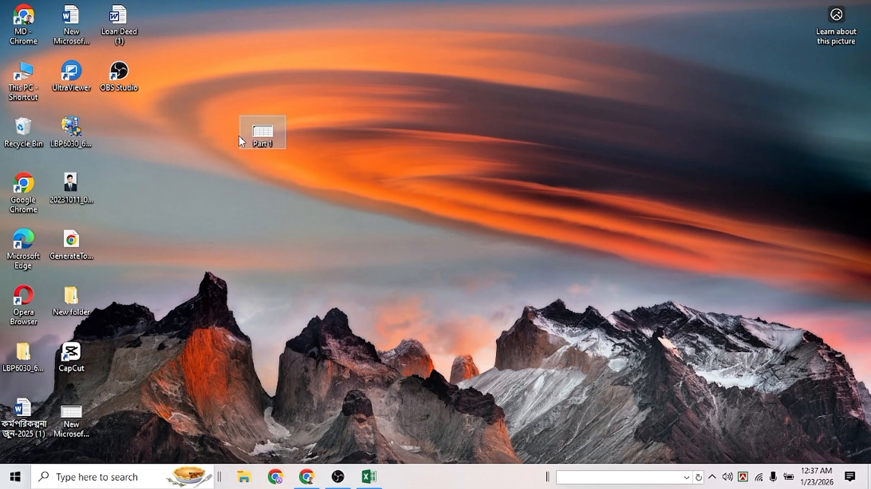
Create a new Microsoft Excel worksheet on the desktop with its default name and place it beside Part 1.
right_click(362, 140)
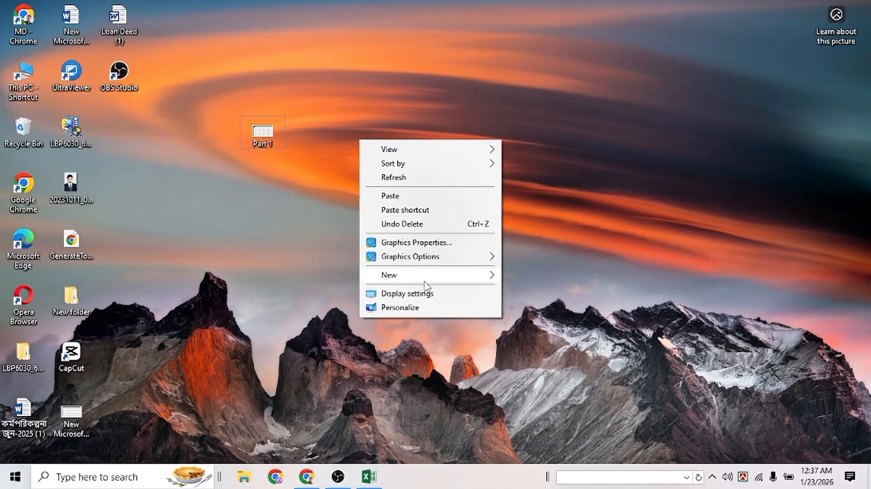
mouse_move(424, 274)
click(540, 379)
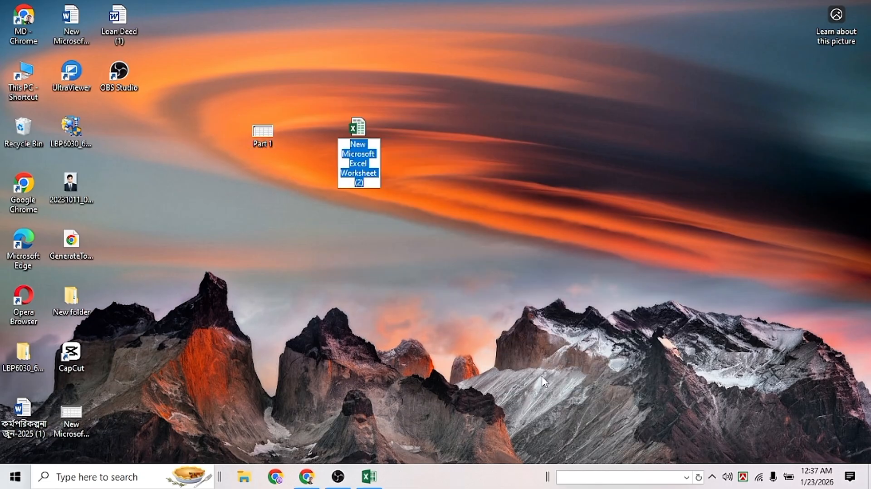
click(417, 269)
drag(356, 135, 327, 140)
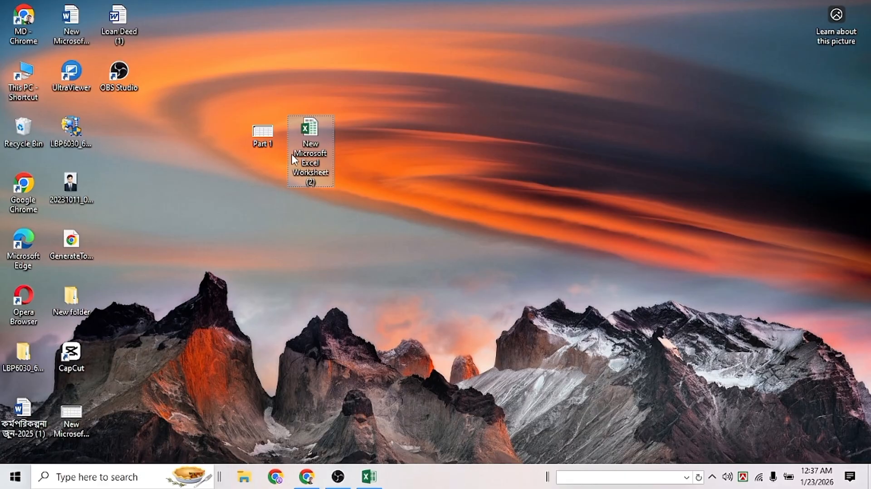
Enlarge the desktop icons and return them to their smaller size.
scroll(293, 159, up, 1)
click(308, 162)
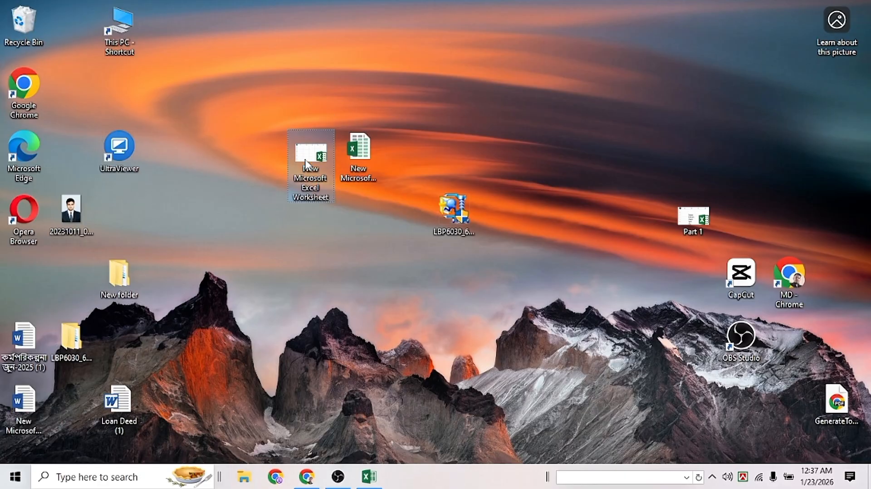
scroll(364, 192, down, 1)
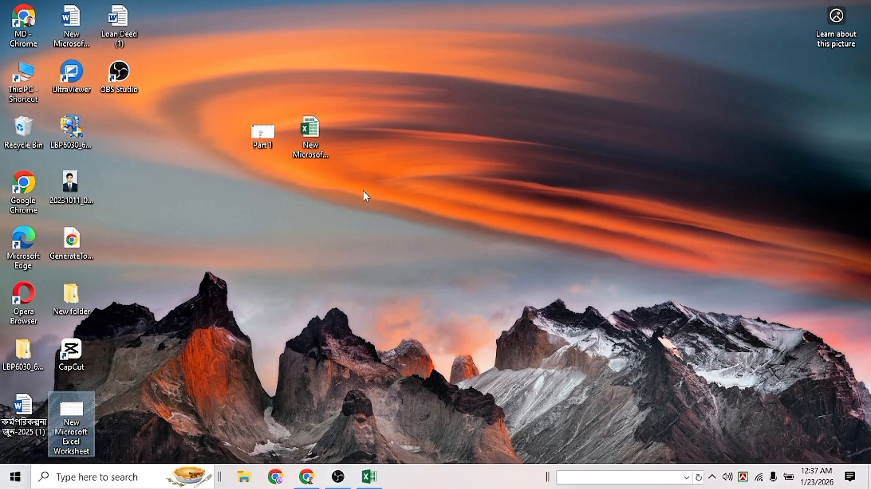
Select the Part 1 file on the desktop and open it in Excel.
click(258, 142)
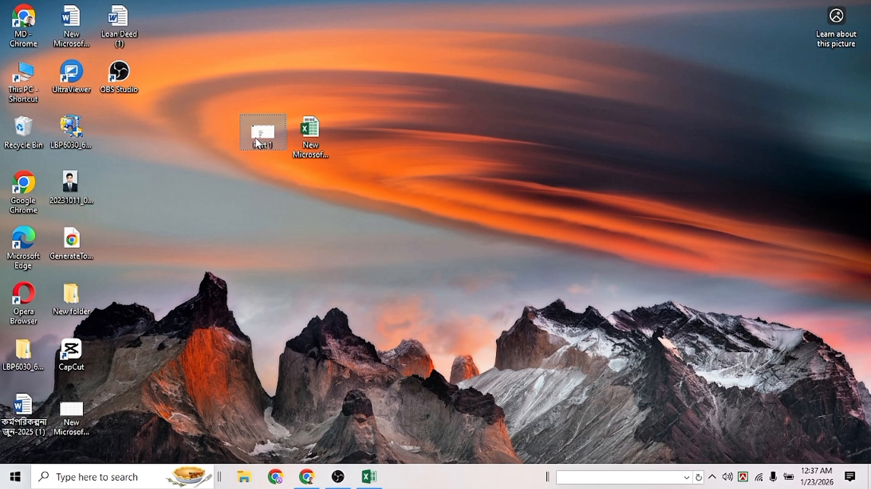
click(232, 193)
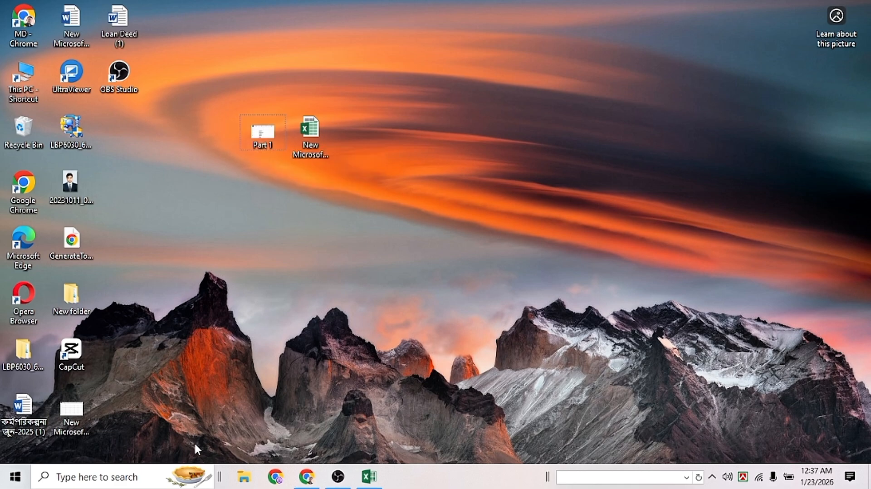
click(259, 132)
double_click(269, 143)
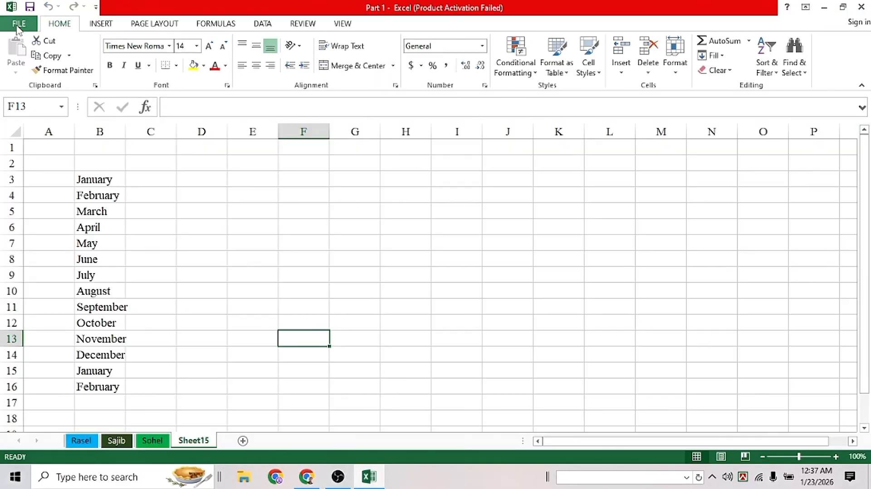
Save a copy of the workbook to the Desktop as Part 1a without a thumbnail, declining to replace the existing Part 1 file.
click(18, 27)
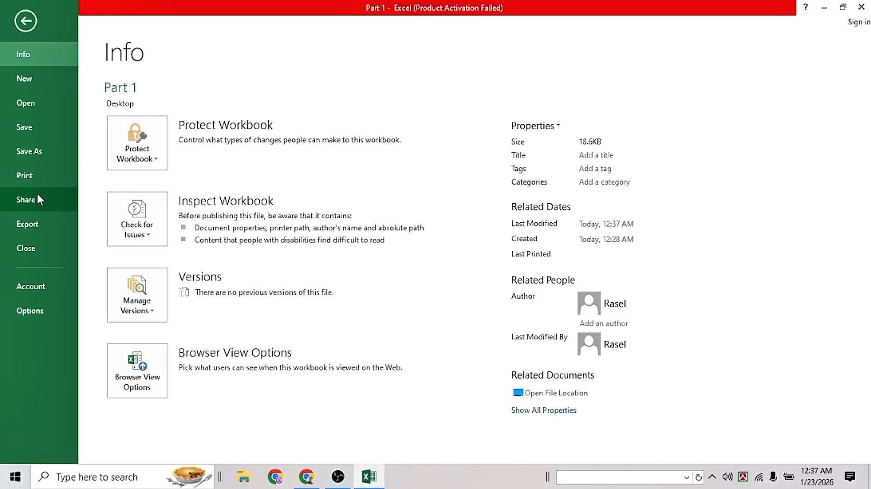
click(30, 150)
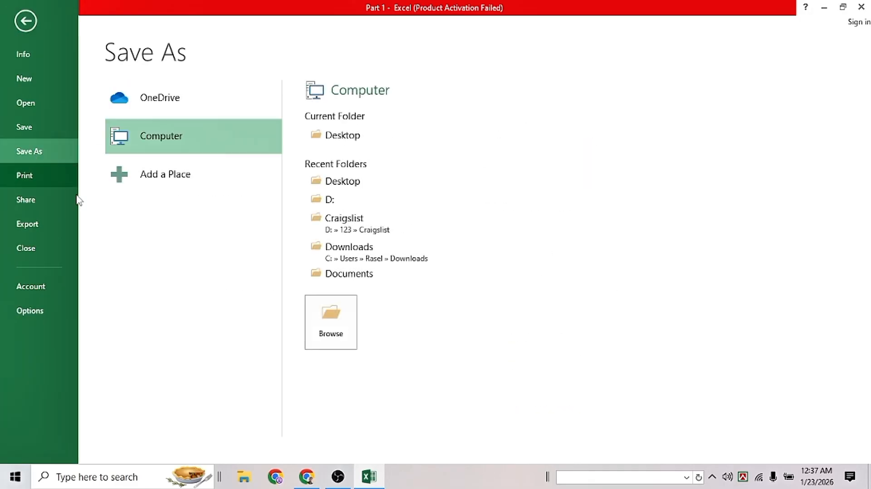
click(343, 328)
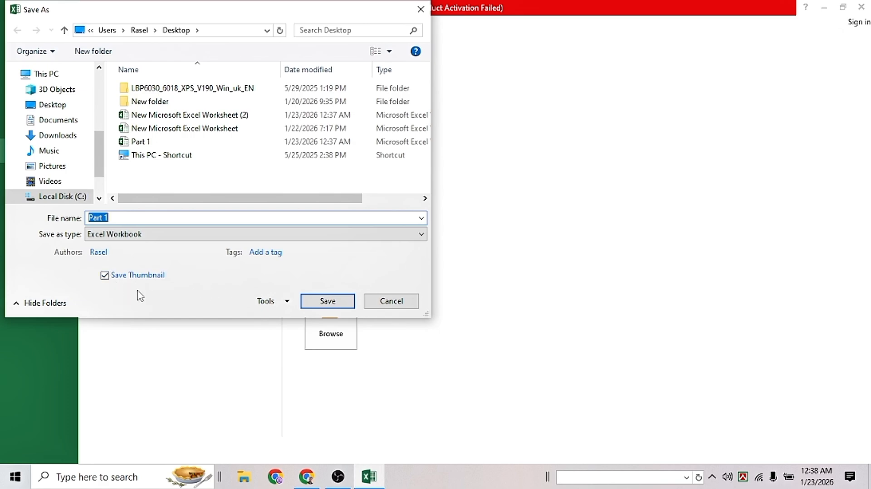
click(105, 275)
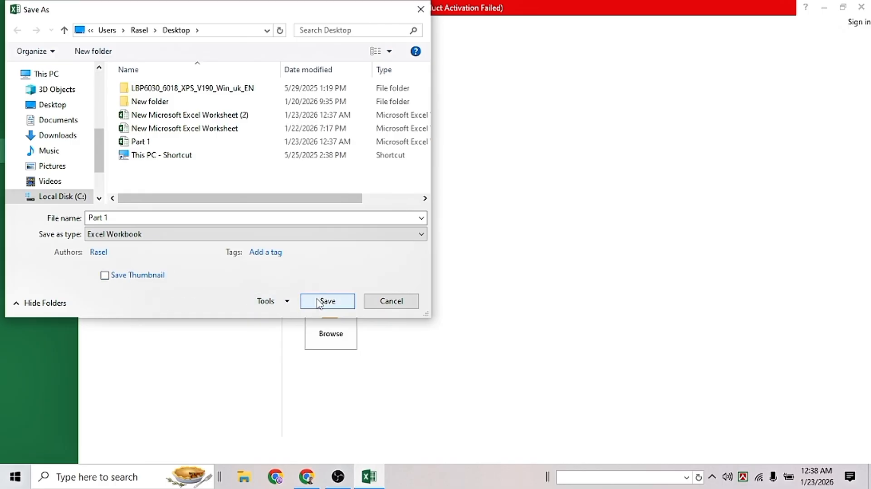
click(332, 304)
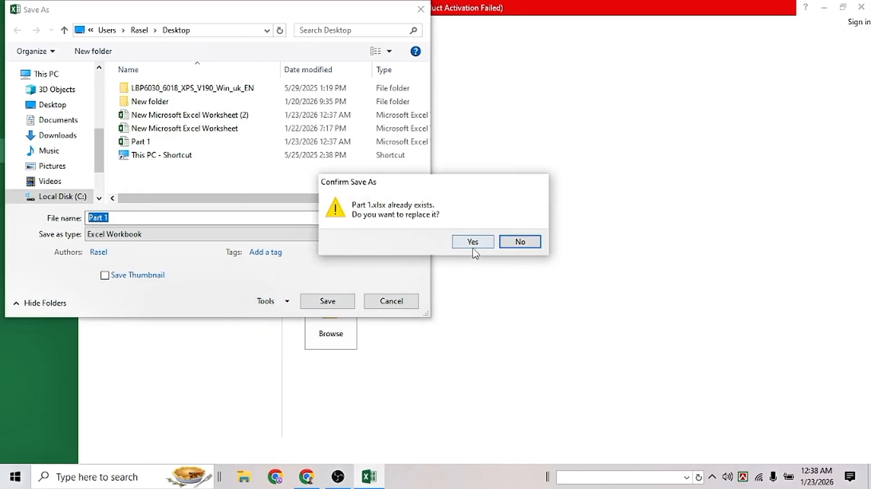
click(522, 244)
click(182, 217)
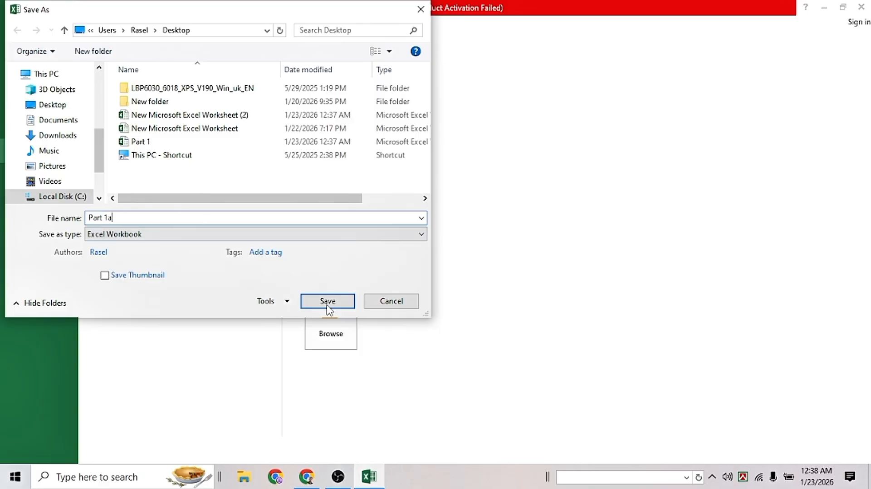
click(329, 303)
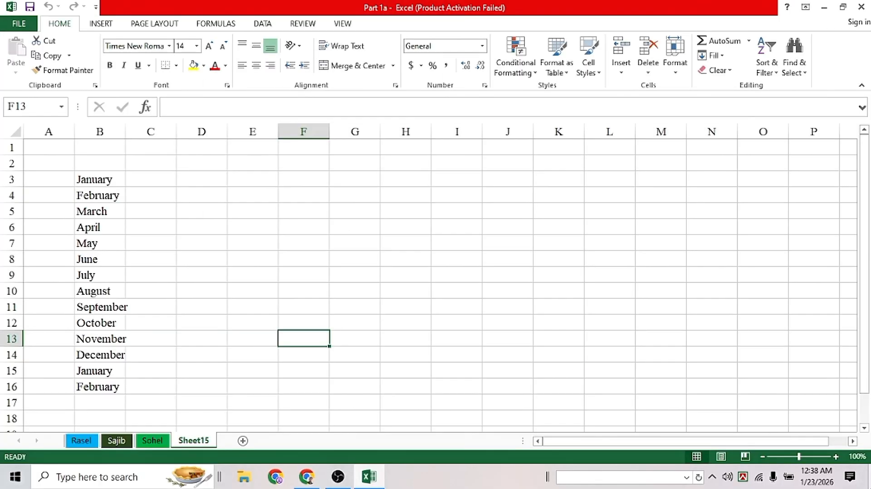
Move the Part 1a file beside Part 1 on the desktop and delete the unused new Excel worksheet next to them.
click(870, 477)
click(318, 257)
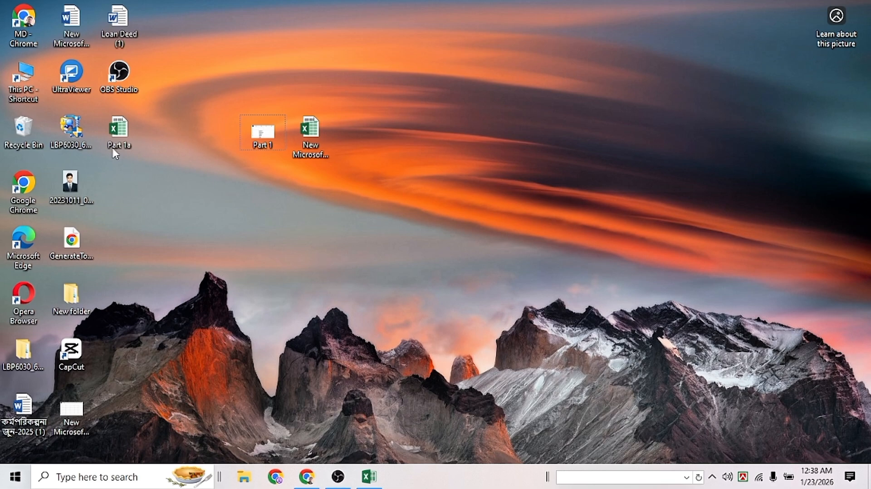
drag(114, 146, 147, 151)
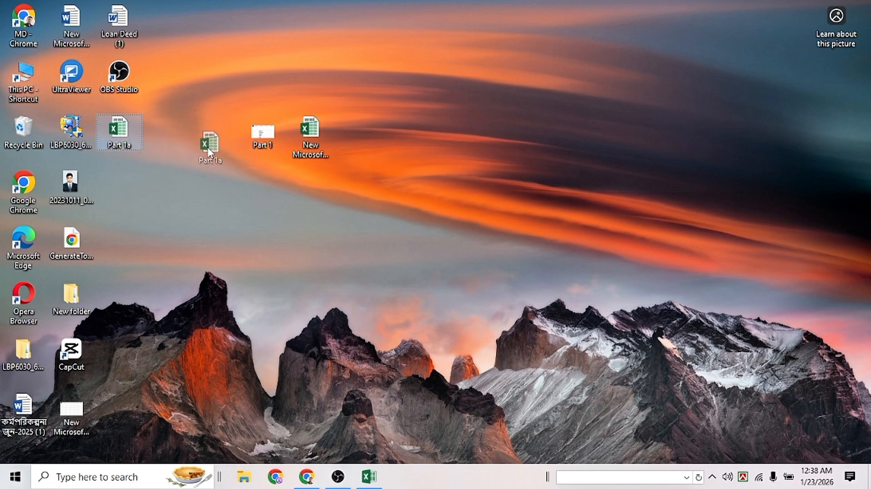
drag(209, 152, 211, 154)
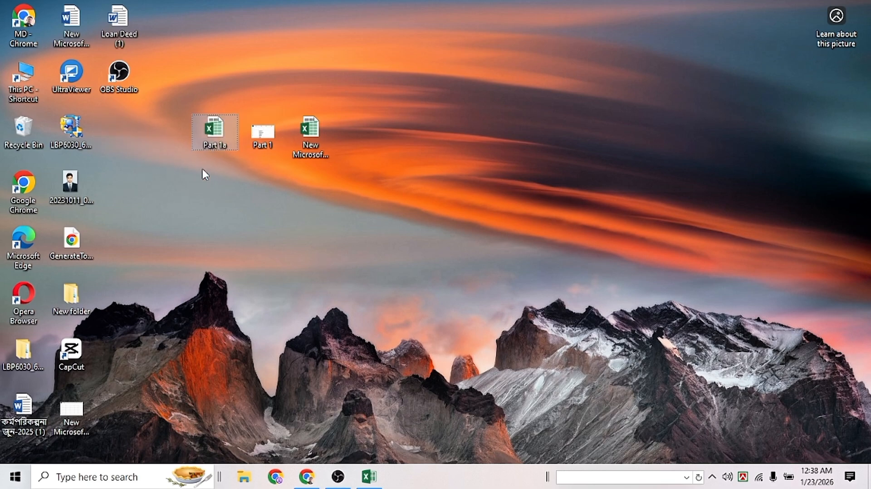
drag(193, 104, 222, 147)
click(274, 182)
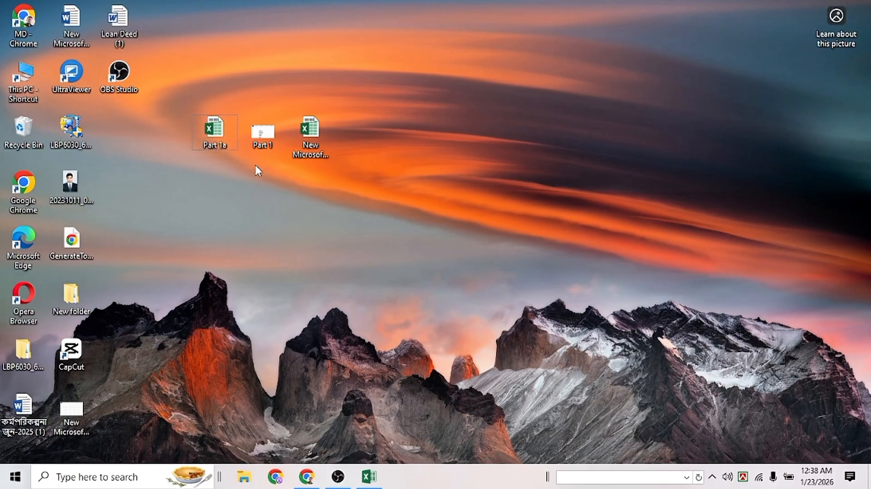
drag(374, 179, 306, 125)
key(Delete)
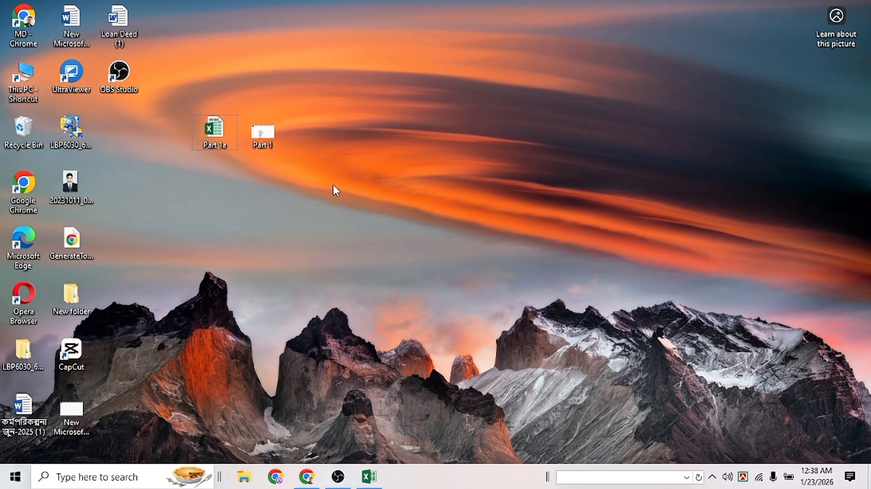
Switch back to the Part 1a workbook in Excel, find the word May in Sheet15, and close Find and Replace.
key(alt+Tab)
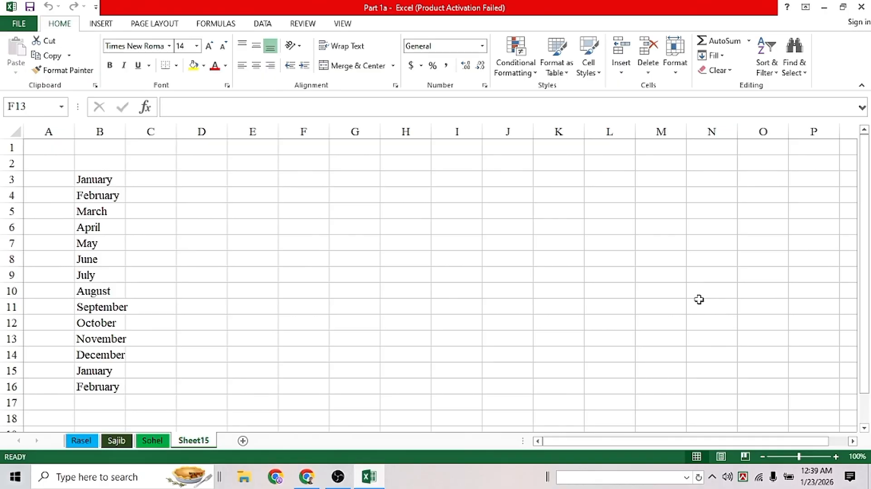
key(ctrl+f)
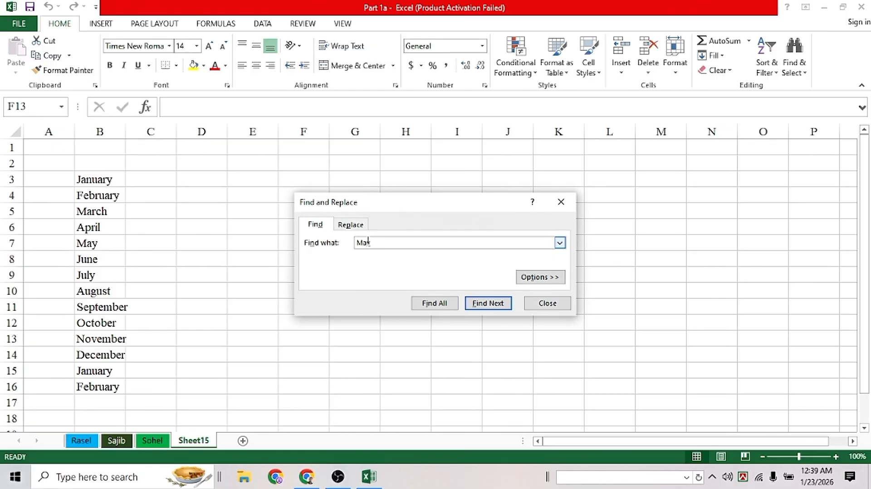
text(y)
click(496, 307)
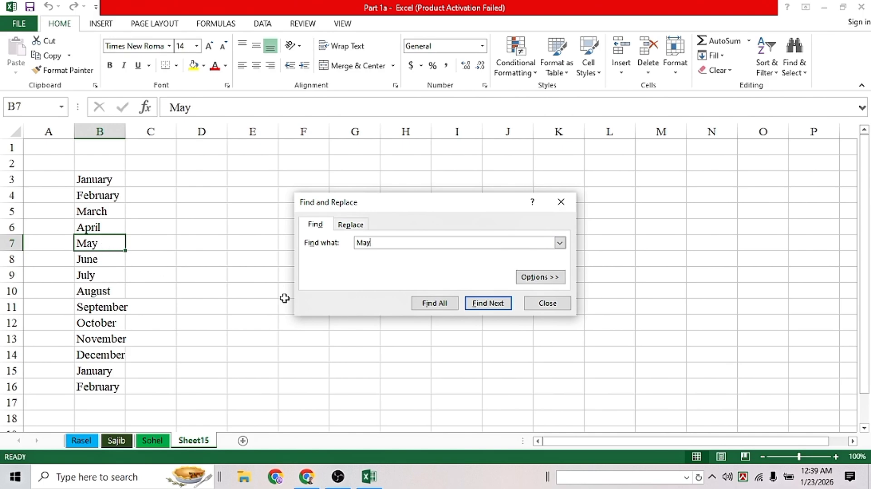
click(479, 309)
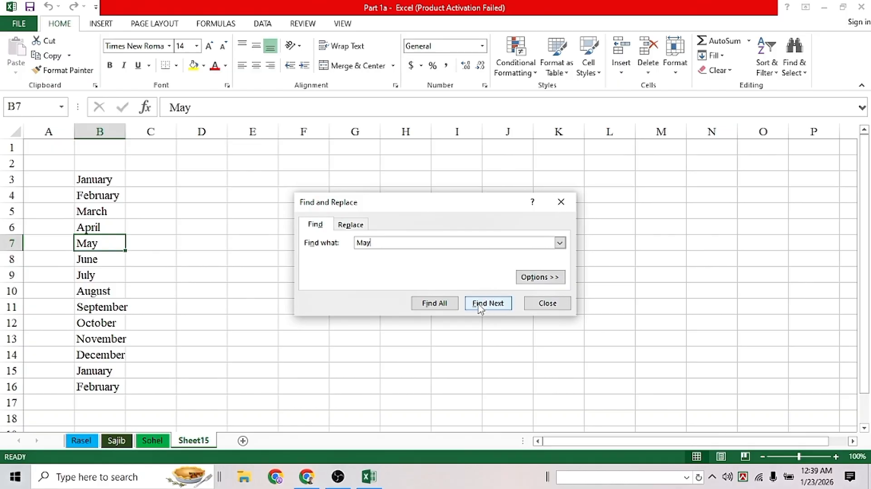
click(479, 309)
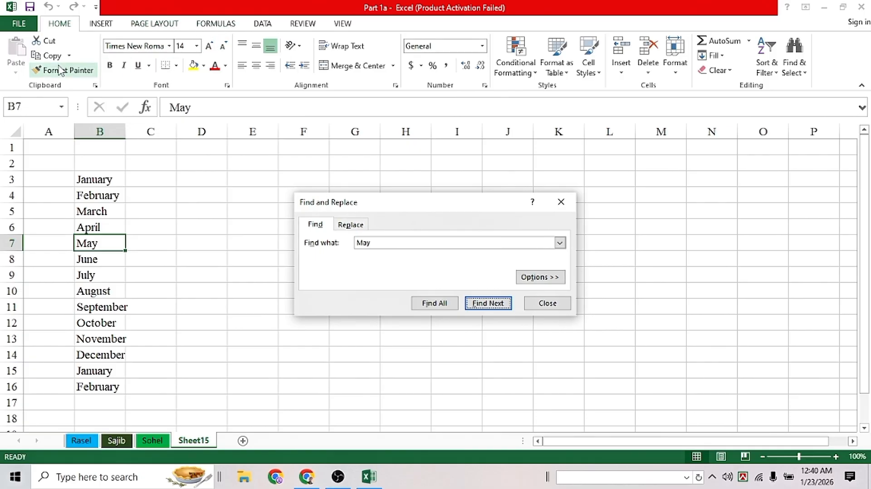
click(100, 24)
click(540, 307)
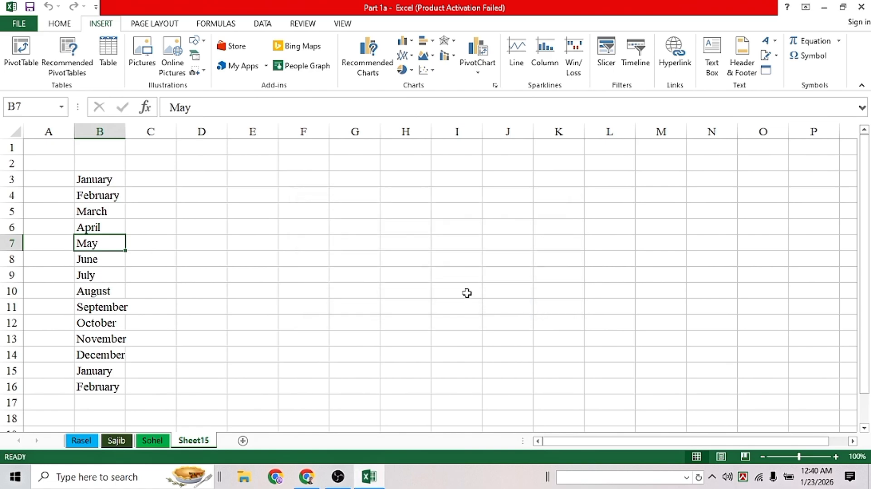